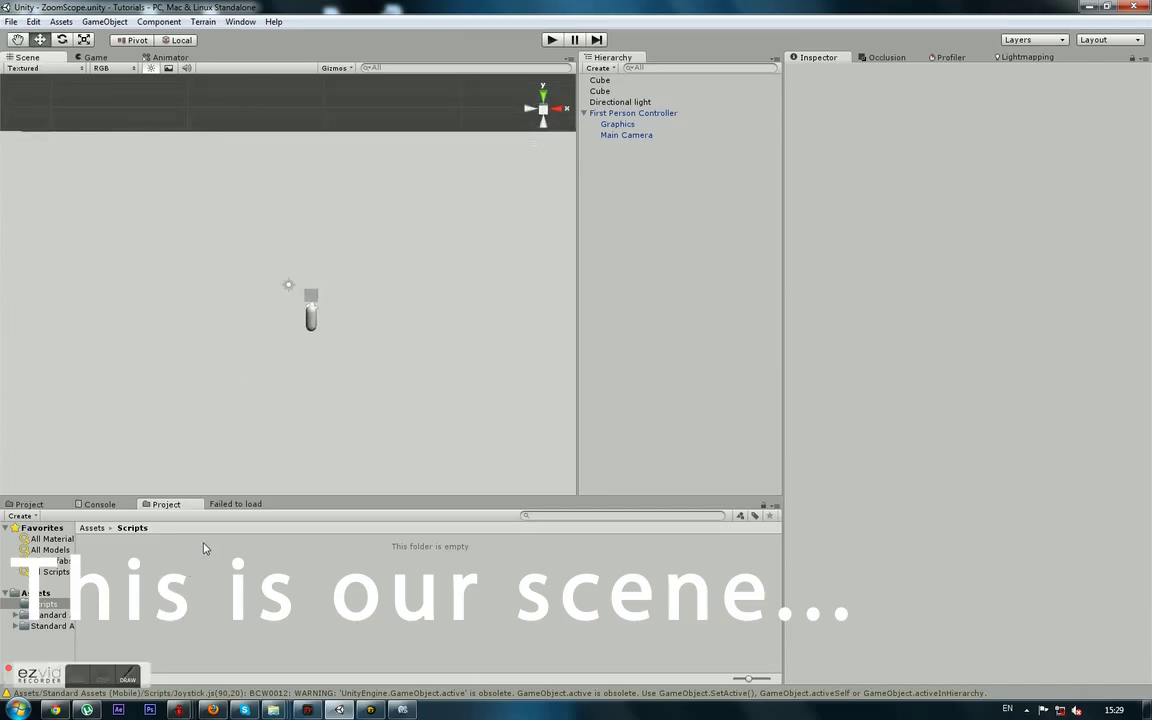
Step: Select the Main Camera and remove its broken missing-script component
{"action": "double_click", "coordinate": [618, 113]}
{"action": "left_click", "coordinate": [626, 135]}
{"action": "right_click", "coordinate": [855, 557]}
{"action": "left_click", "coordinate": [904, 580]}
Step: Bring the cube into view, frame the First Person Controller, and bring up the Scripts folder's context menu
{"action": "left_click_drag", "start_coordinate": [290, 327], "coordinate": [563, 190], "text": "alt"}
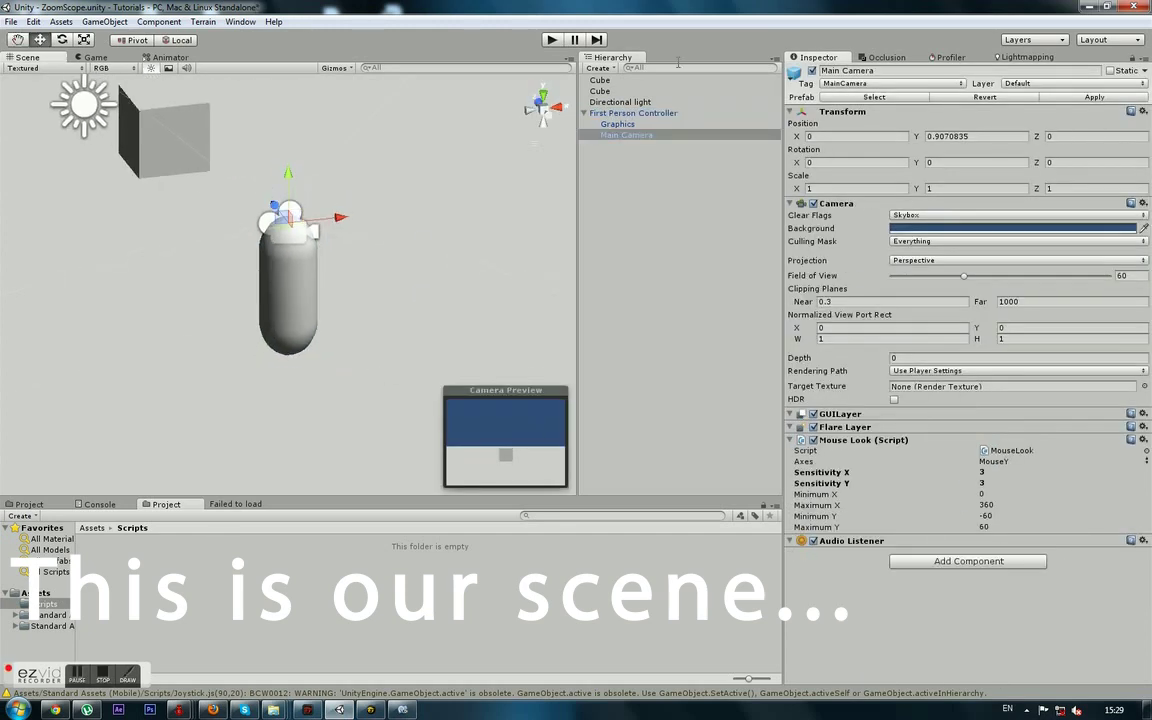
{"action": "double_click", "coordinate": [618, 113]}
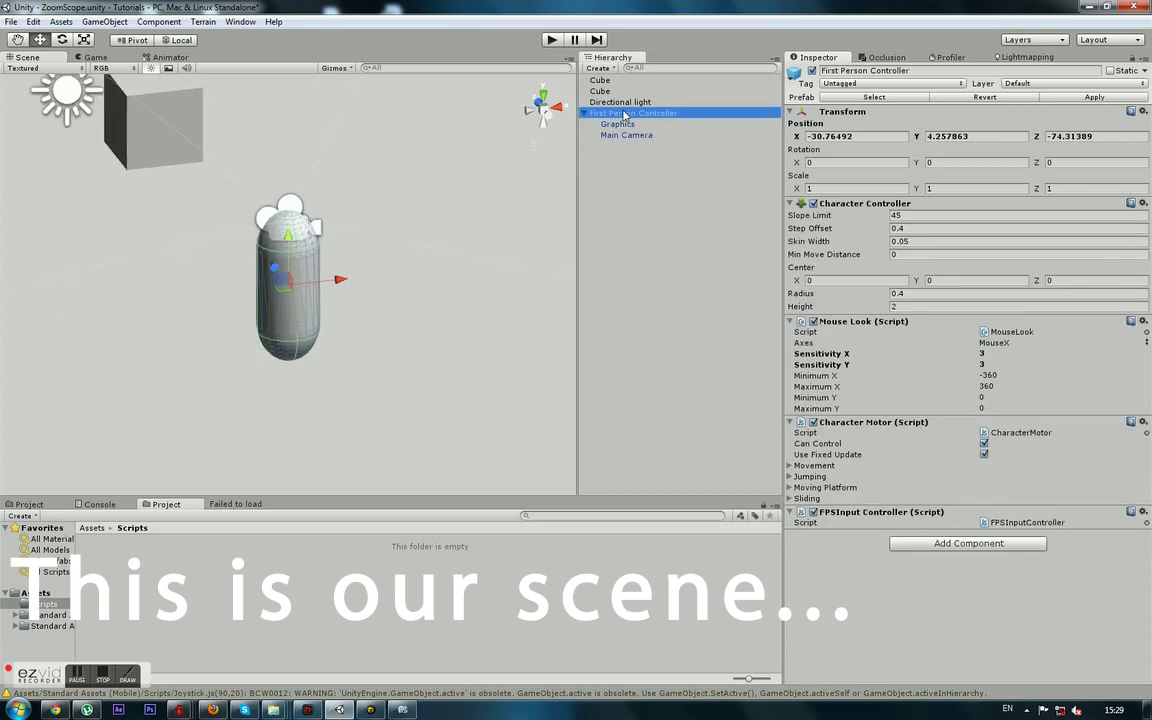
{"action": "right_click", "coordinate": [278, 575]}
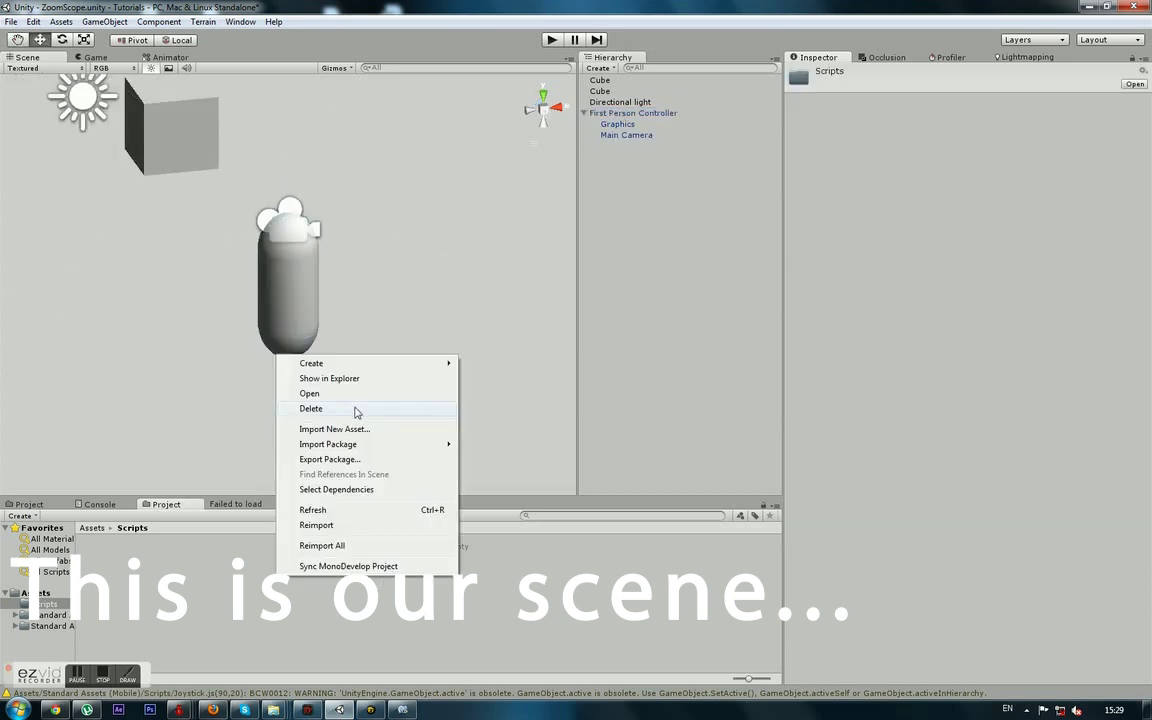
Step: Create the CameraZoom JavaScript in Scripts, edit it in MonoDevelop, and select its template code
{"action": "mouse_move", "coordinate": [384, 366]}
{"action": "left_click", "coordinate": [498, 384]}
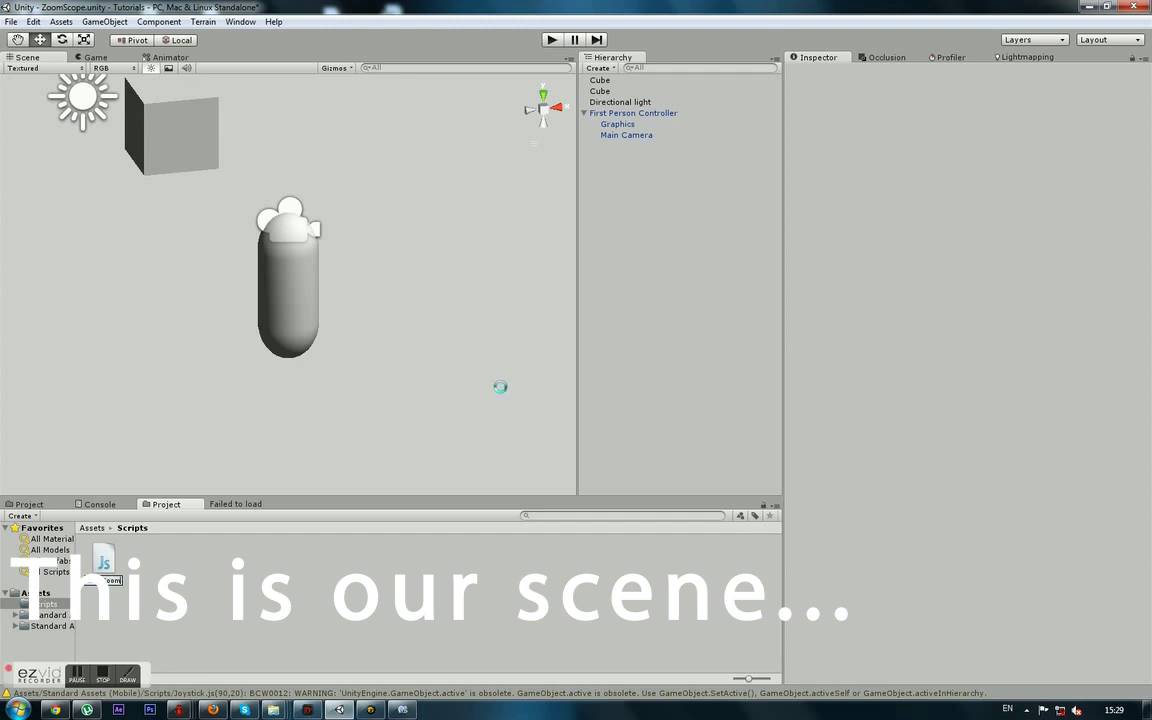
{"action": "key", "text": "Return"}
{"action": "double_click", "coordinate": [103, 566]}
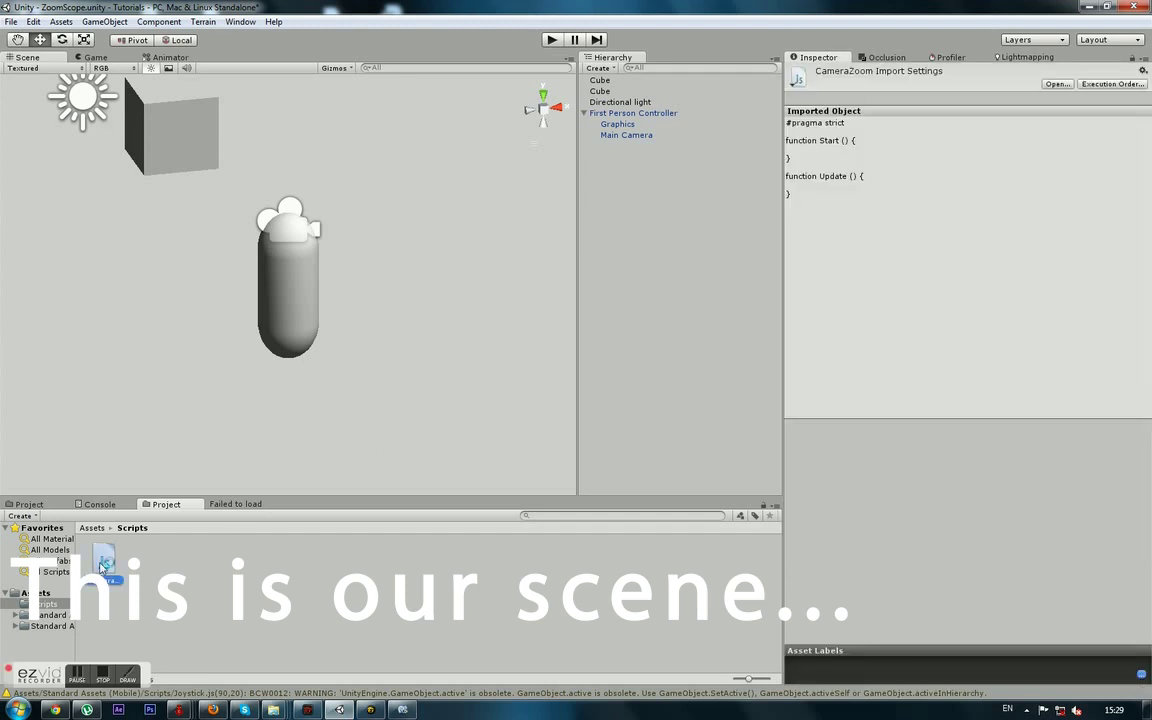
{"action": "key", "text": "ctrl+a"}
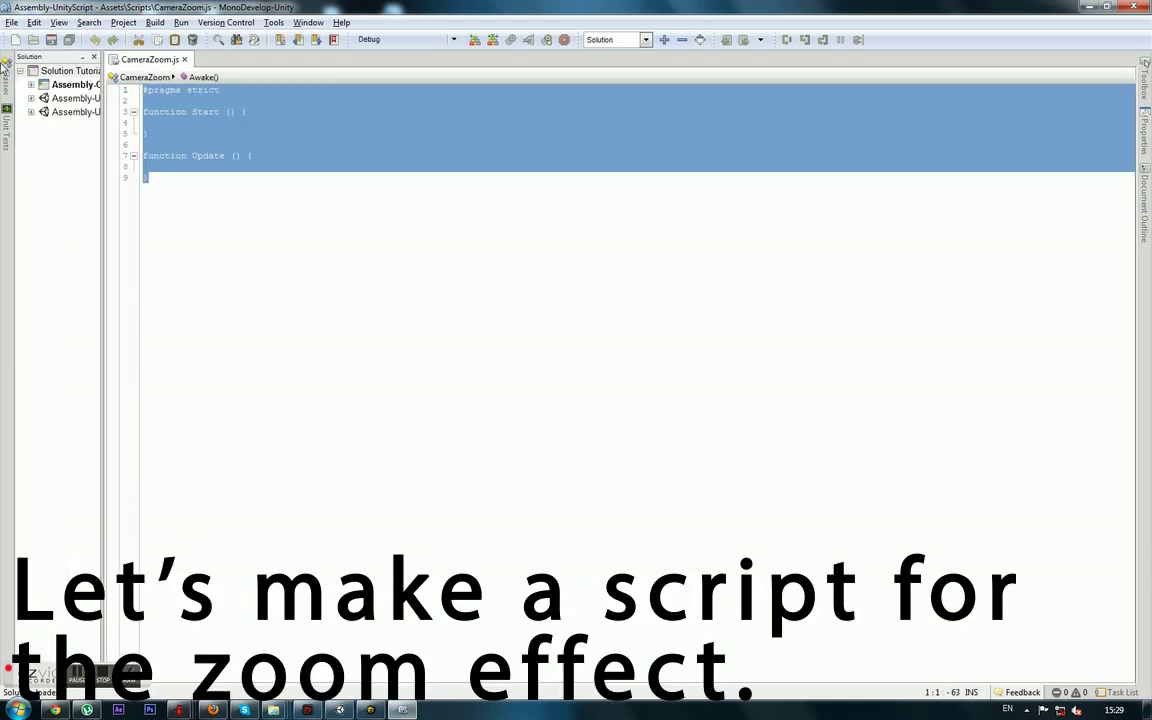
Step: Replace the template with 'var zoom : int=15;' and 'var defaultFov : int=60;' and save
{"action": "key", "text": "Delete"}
{"action": "mouse_move", "coordinate": [5, 64]}
{"action": "type", "text": "var z"}
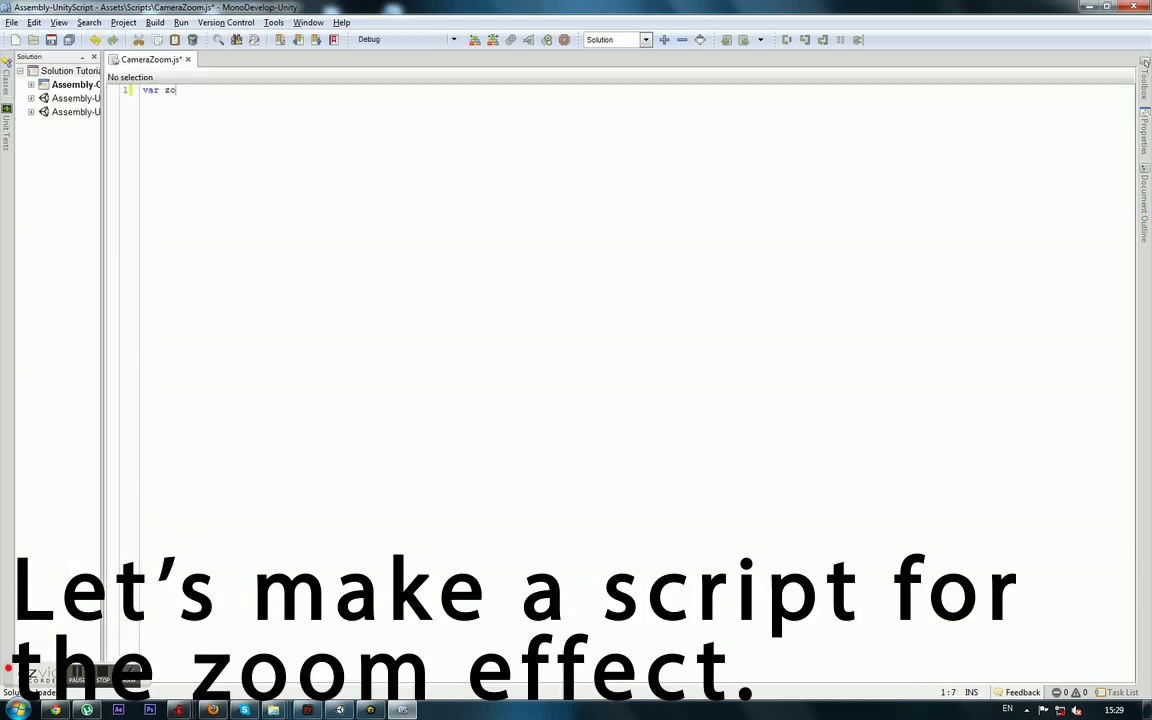
{"action": "type", "text": "om"}
{"action": "type", "text": " : int =15;"}
{"action": "key", "text": "Return"}
{"action": "type", "text": "var defaultV"}
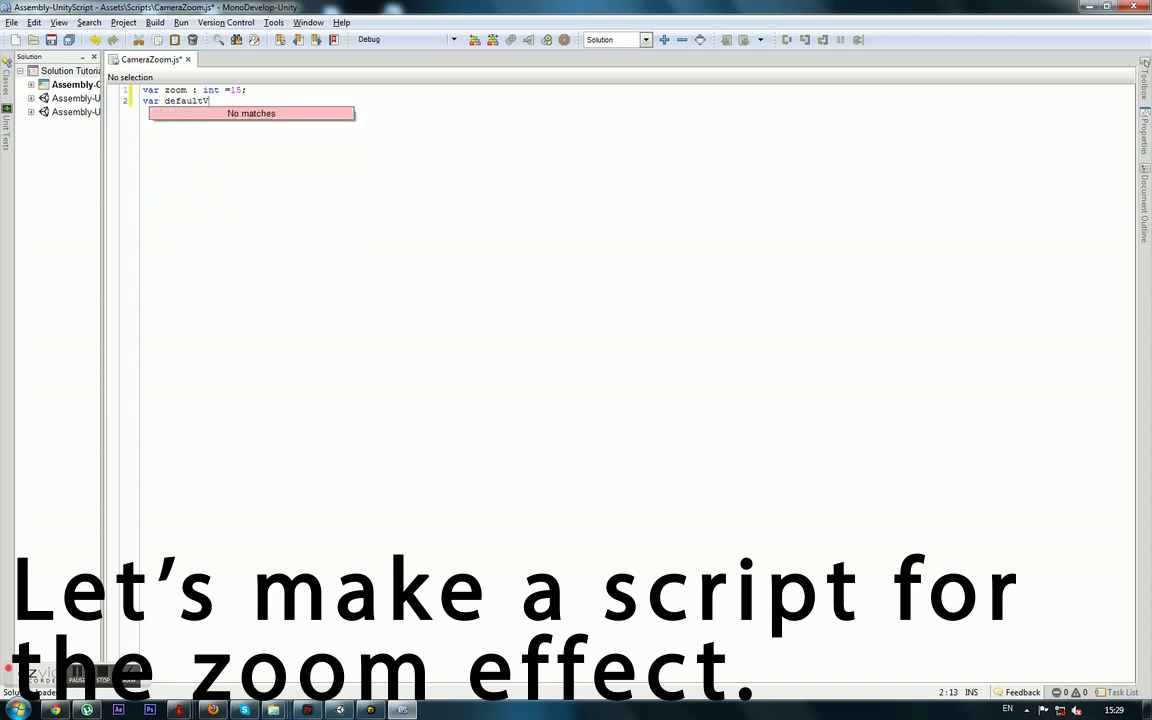
{"action": "type", "text": " : int=60"}
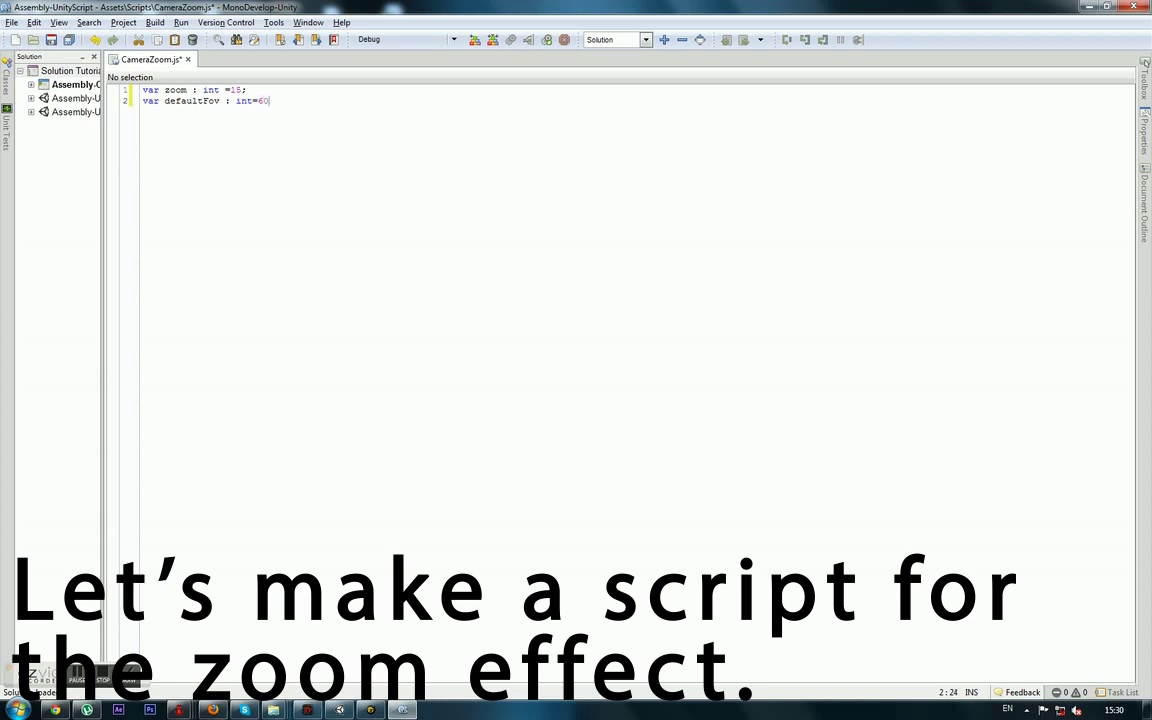
{"action": "key", "text": "ctrl+s"}
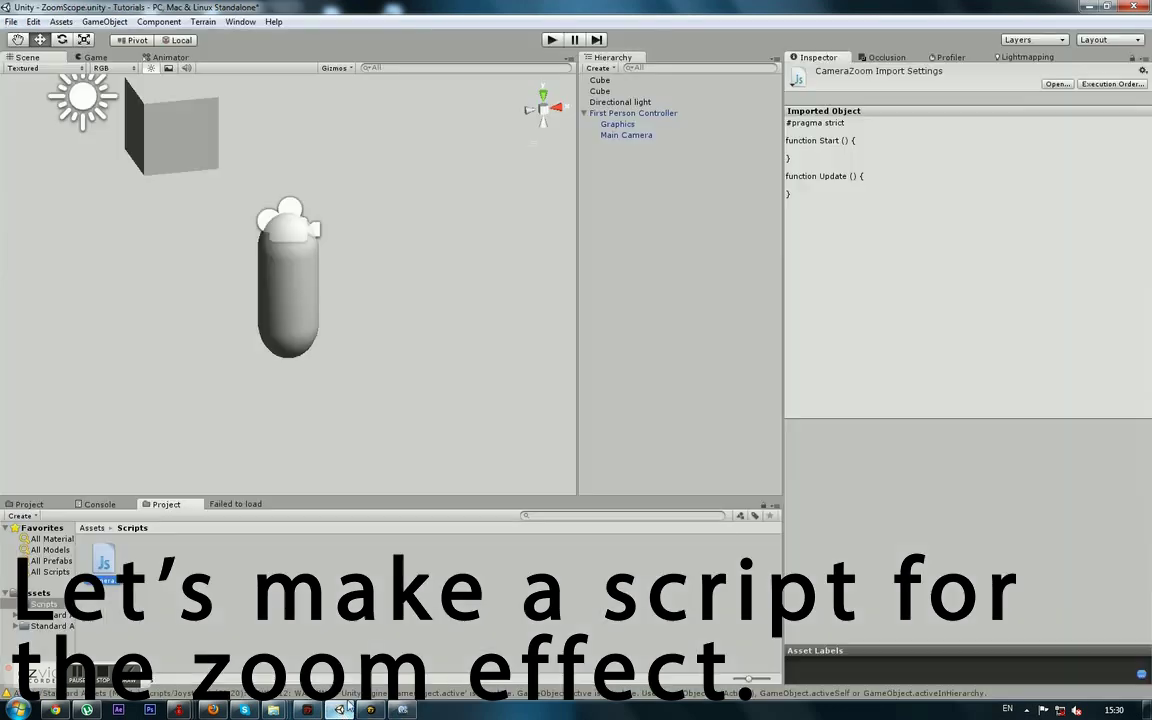
Step: Check the Main Camera's Field of View in Unity, then return to MonoDevelop
{"action": "key", "text": "alt+Tab"}
{"action": "left_click", "coordinate": [633, 113]}
{"action": "left_click", "coordinate": [626, 134]}
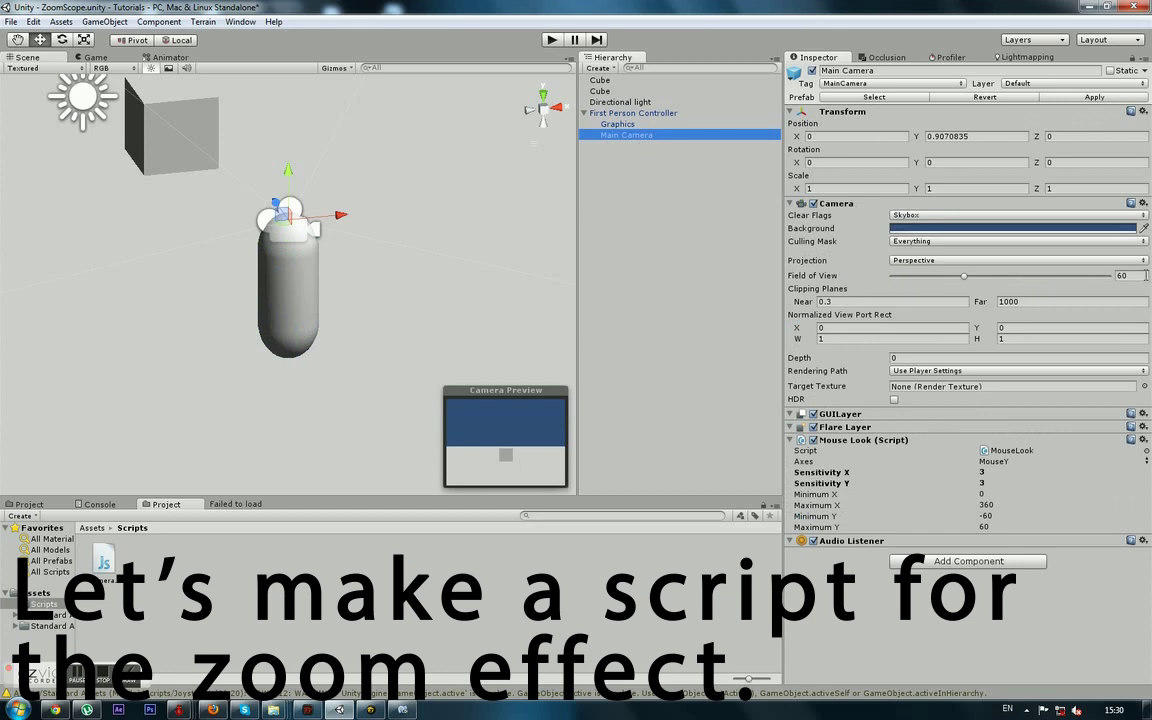
{"action": "left_click", "coordinate": [400, 710]}
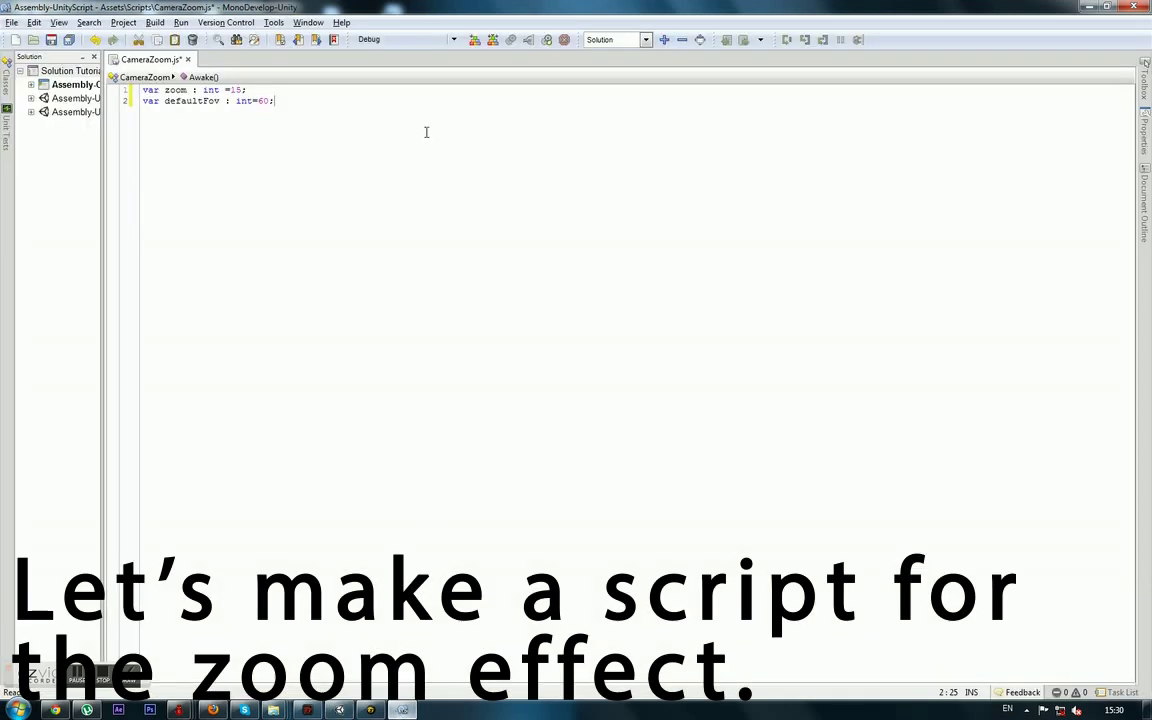
Step: Add 'var smoothness : int=5;' and an Update function checking Input.GetKeyDown(KeyCode.Mouse1)
{"action": "type", "text": "var smoothness"}
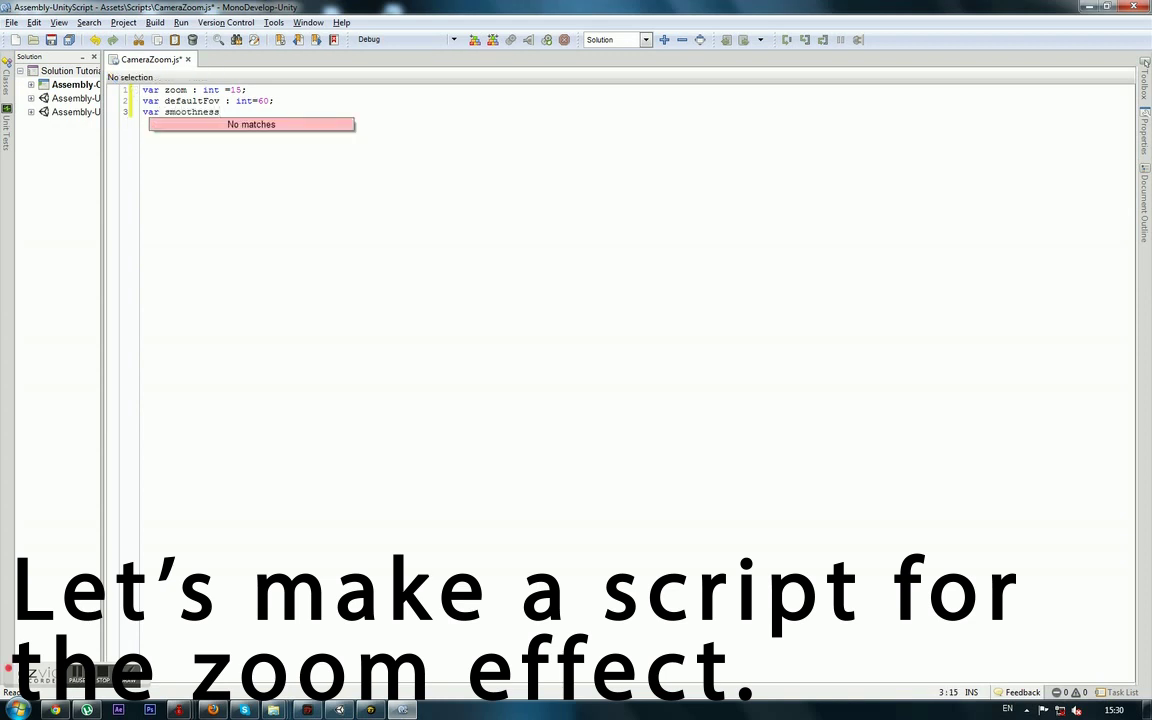
{"action": "type", "text": " : int"}
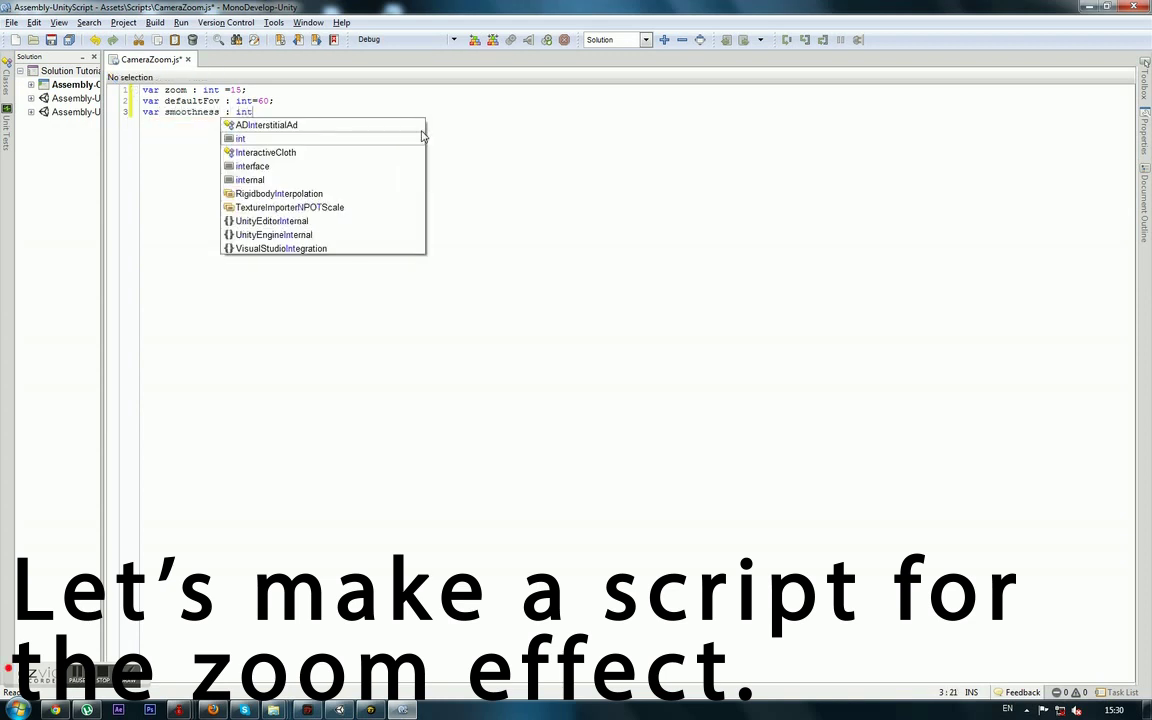
{"action": "type", "text": "=5"}
{"action": "key", "text": "Return"}
{"action": "key", "text": "Return"}
{"action": "type", "text": "function Update(){"}
{"action": "key", "text": "Return"}
{"action": "key", "text": "Return"}
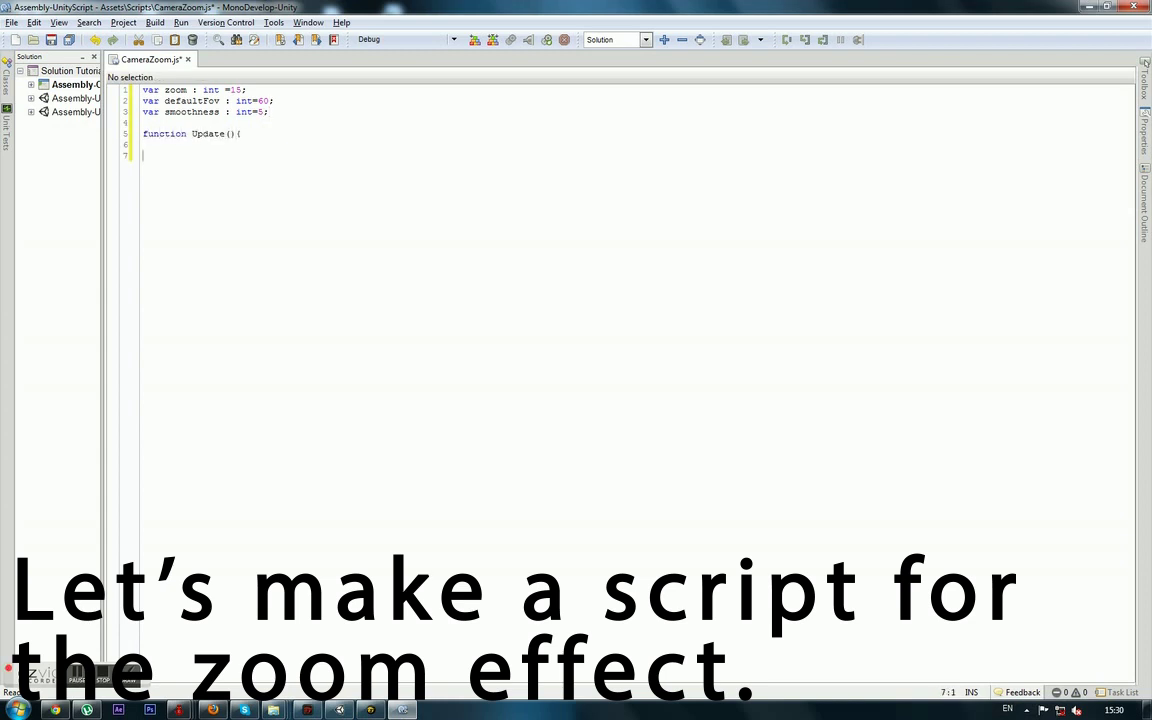
{"action": "type", "text": "}if("}
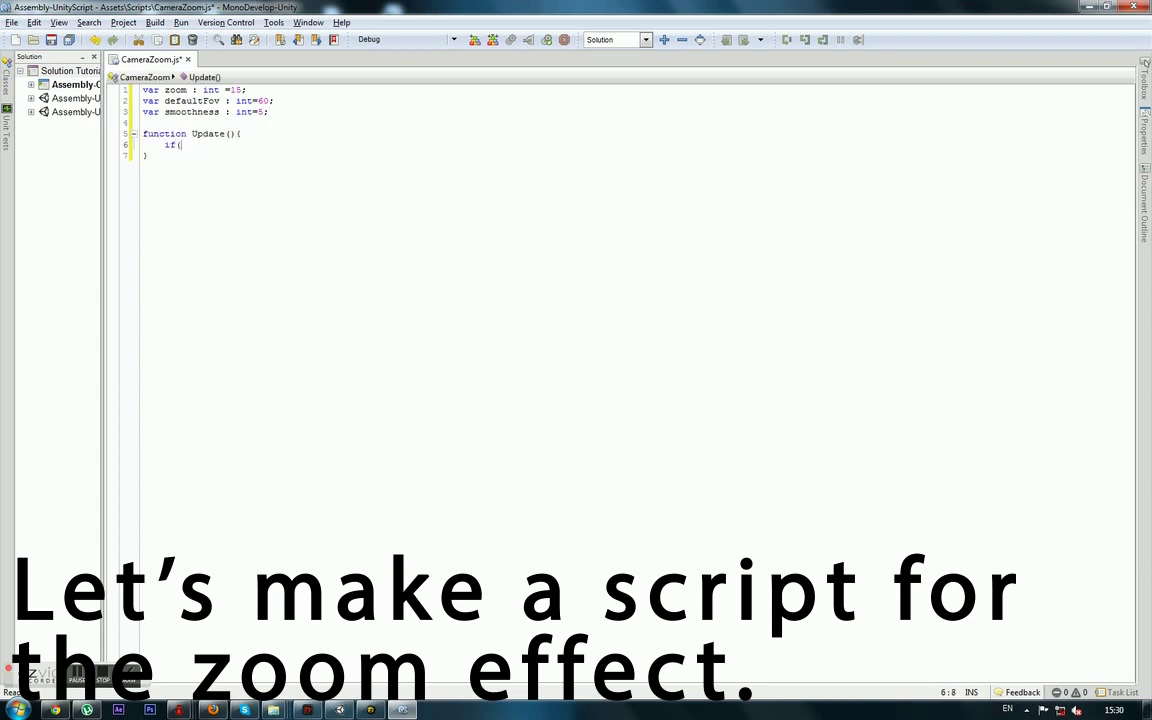
{"action": "type", "text": "Input.Get"}
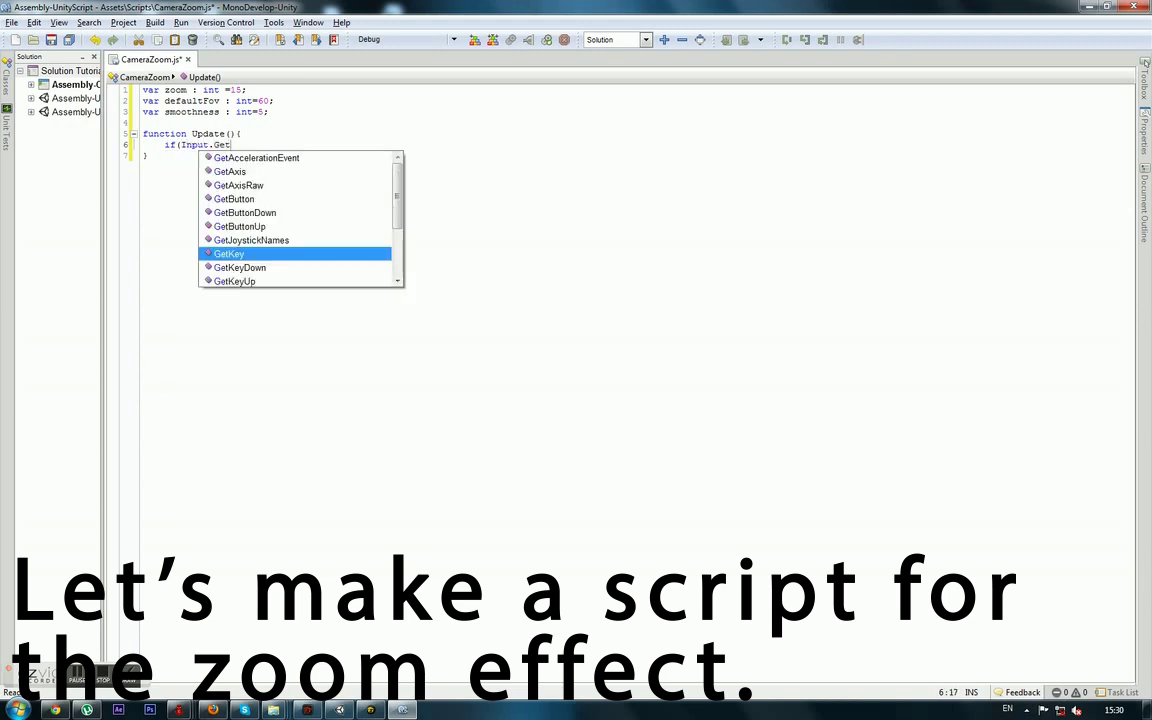
{"action": "type", "text": "KeyDown(KeyCode.M"}
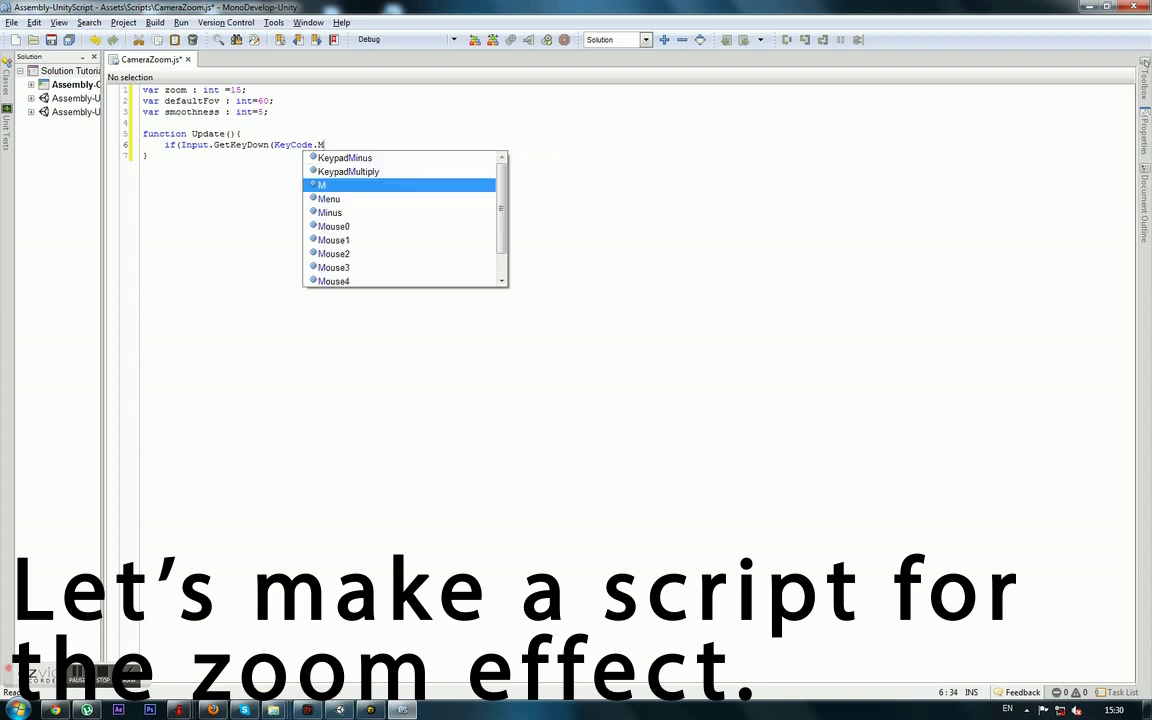
{"action": "type", "text": "ouse1)){"}
{"action": "key", "text": "Return"}
{"action": "key", "text": "Return"}
{"action": "type", "text": "}"}
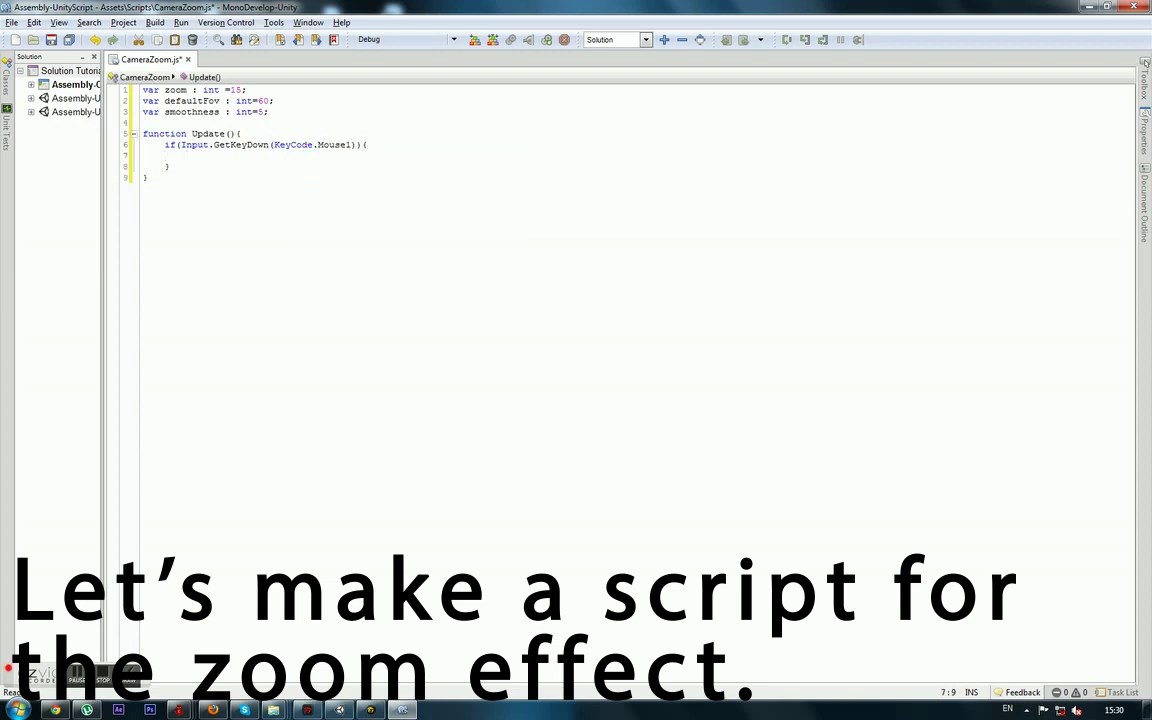
Step: Declare isZoomed as boolean false and toggle it with isZoomed=!isZoomed in the Mouse1 check
{"action": "left_click", "coordinate": [300, 111]}
{"action": "key", "text": "Return"}
{"action": "type", "text": "var isZom"}
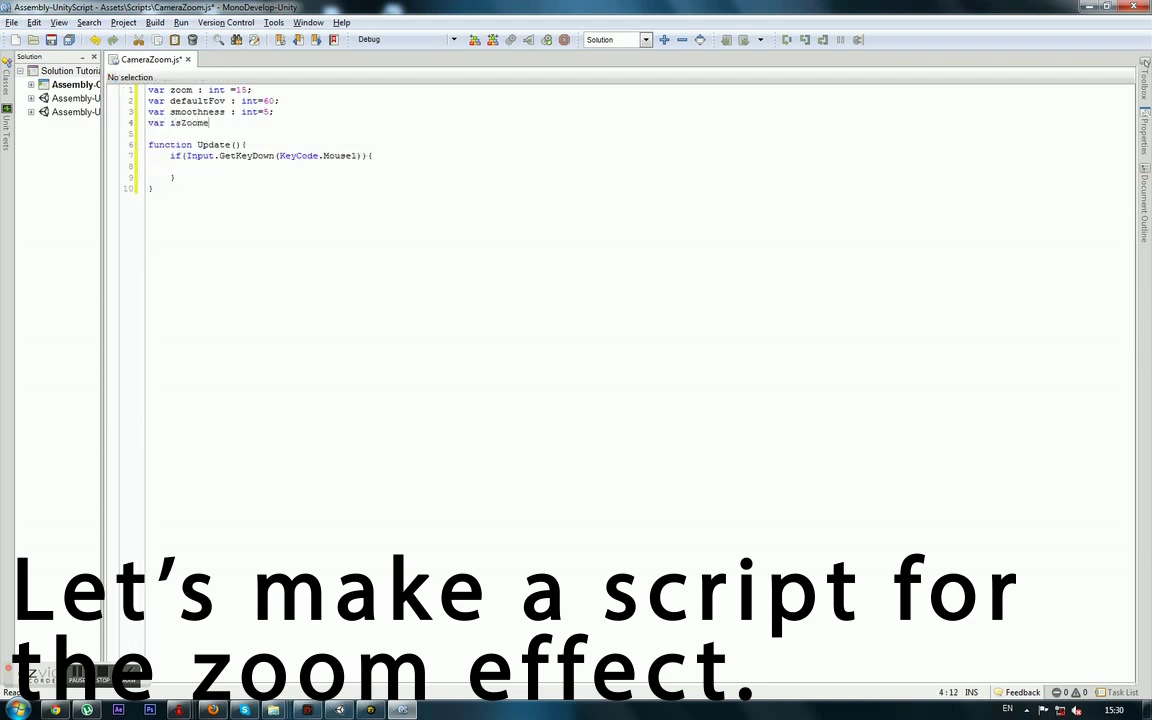
{"action": "type", "text": ": boo"}
{"action": "type", "text": "=false;"}
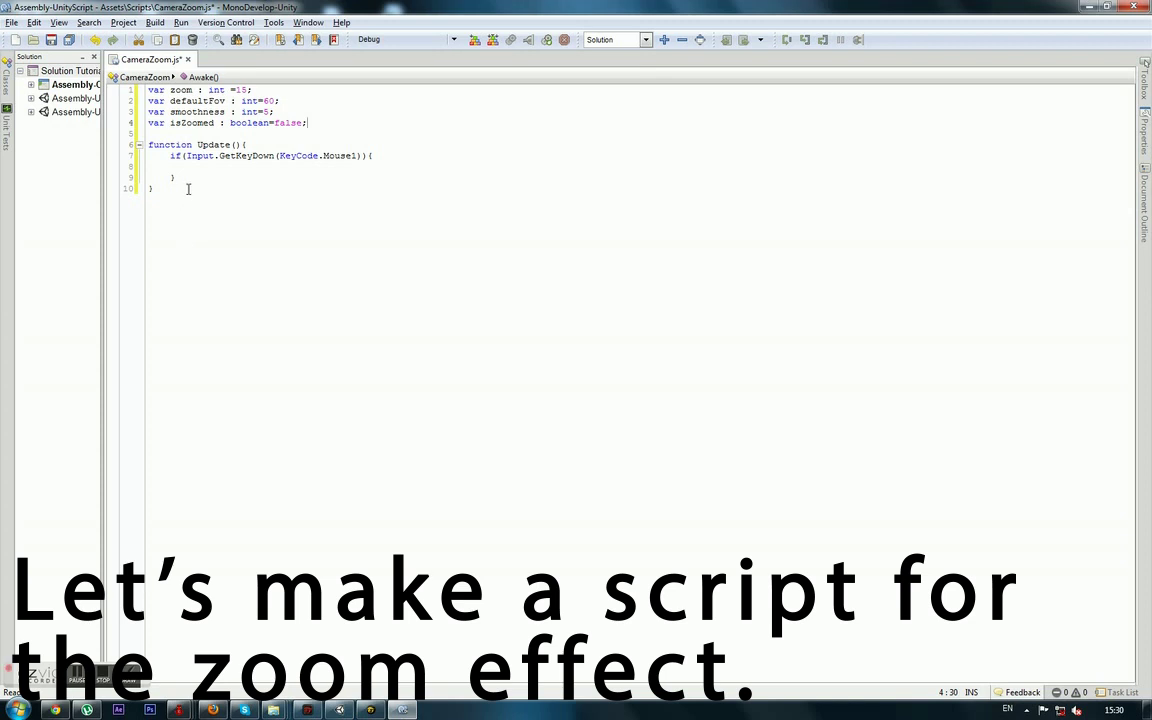
{"action": "type", "text": "iz"}
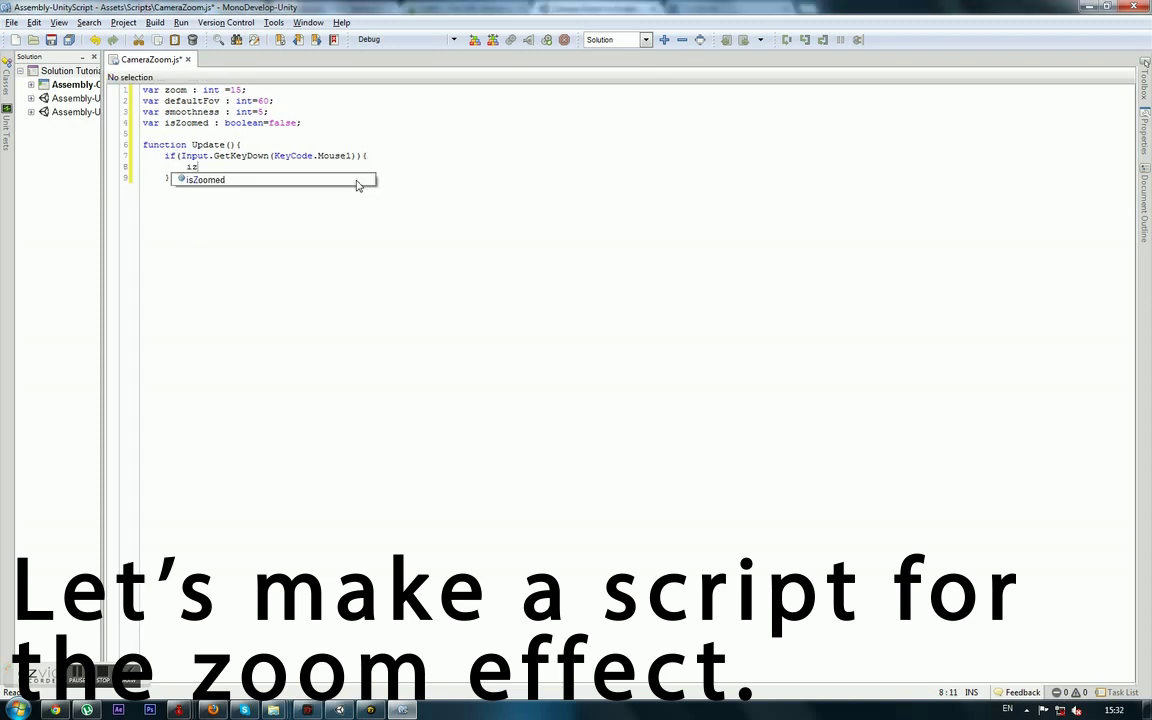
{"action": "type", "text": "Z"}
{"action": "key", "text": "BackSpace"}
{"action": "key", "text": "BackSpace"}
{"action": "type", "text": "sZoomed=!isZoomed;"}
Step: Add an if (isZoomed==true) block after the Mouse1 check
{"action": "left_click", "coordinate": [171, 177]}
{"action": "key", "text": "Return"}
{"action": "type", "text": "if("}
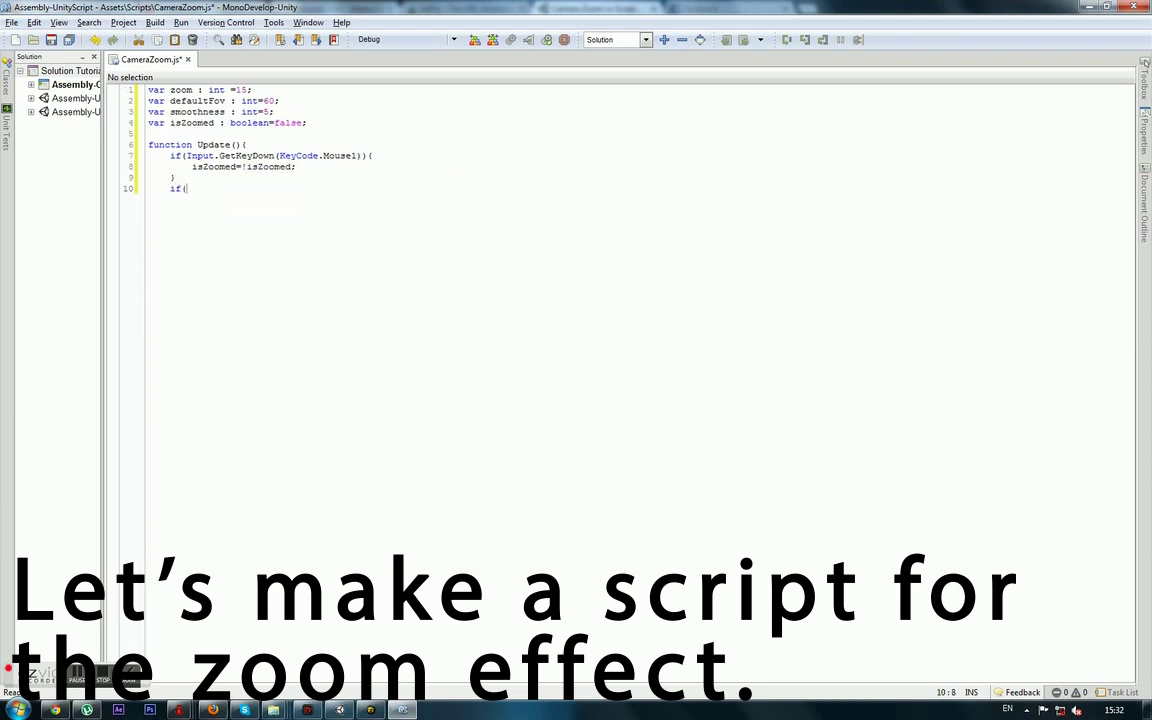
{"action": "type", "text": "isZoomed==true){"}
{"action": "key", "text": "Return"}
{"action": "key", "text": "Return"}
{"action": "type", "text": "}"}
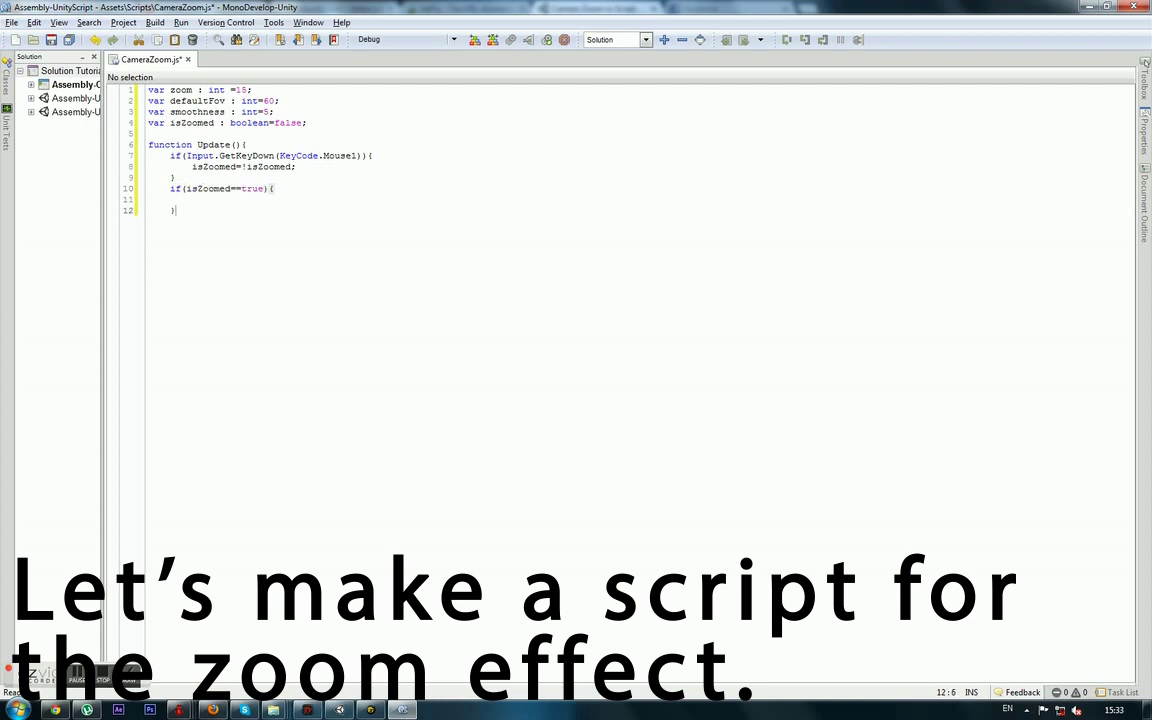
{"action": "key", "text": "Return"}
{"action": "key", "text": "Up"}
{"action": "key", "text": "BackSpace"}
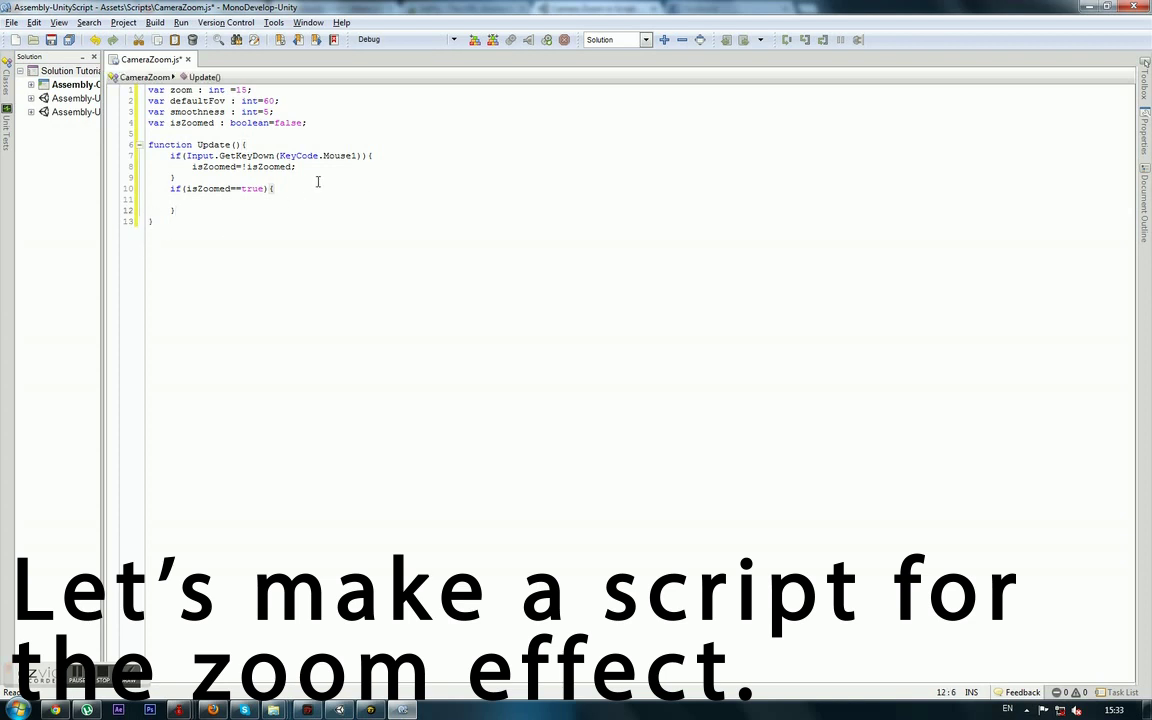
Step: Inside it, lerp camera.fieldOfView toward zoom using Time.deltaTime*smoothness
{"action": "left_click", "coordinate": [243, 202]}
{"action": "type", "text": "camera.f"}
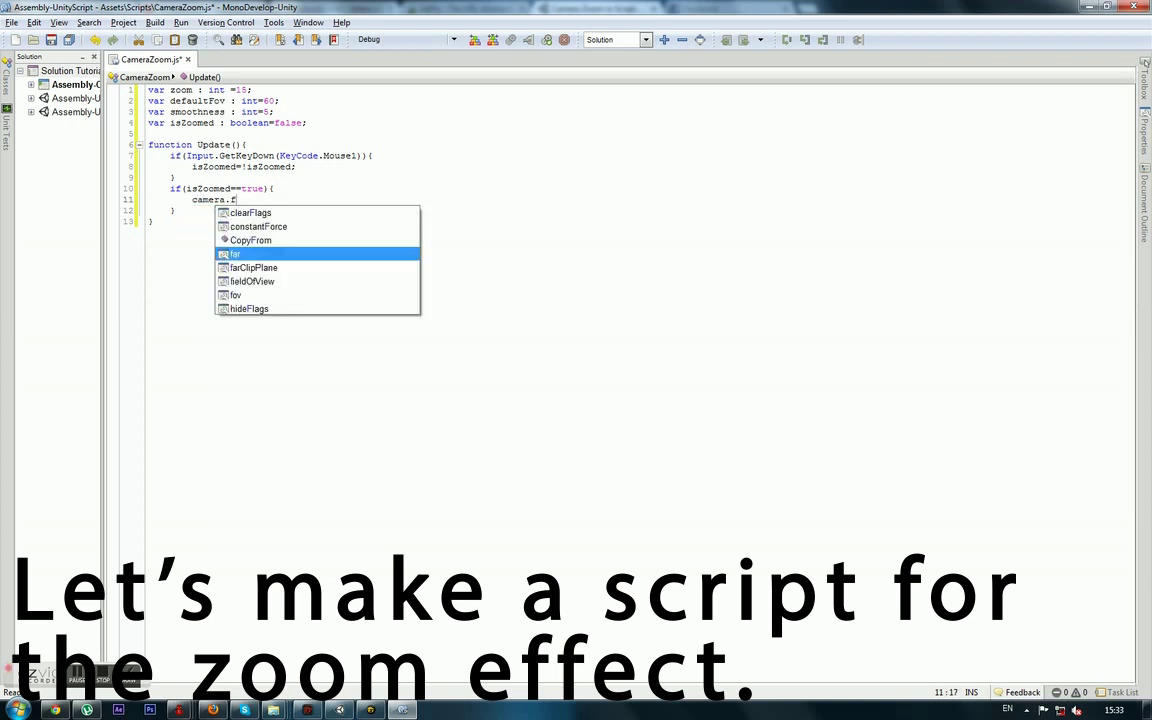
{"action": "type", "text": "iel"}
{"action": "type", "text": "dOfView"}
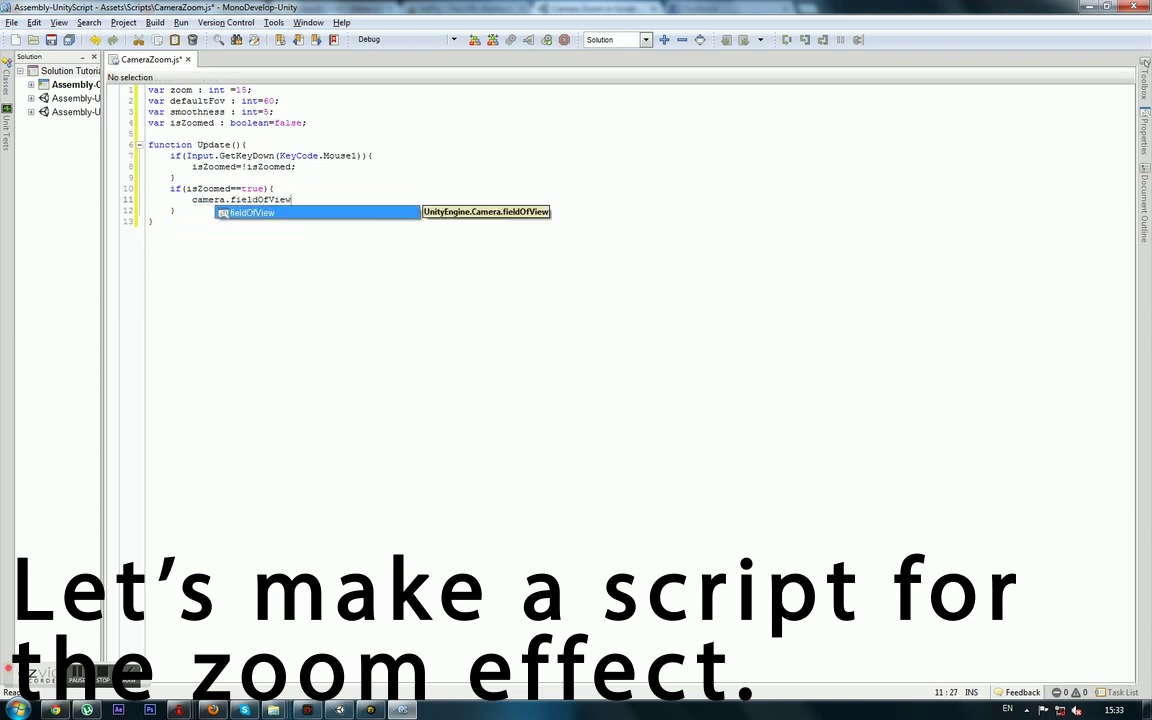
{"action": "type", "text": "="}
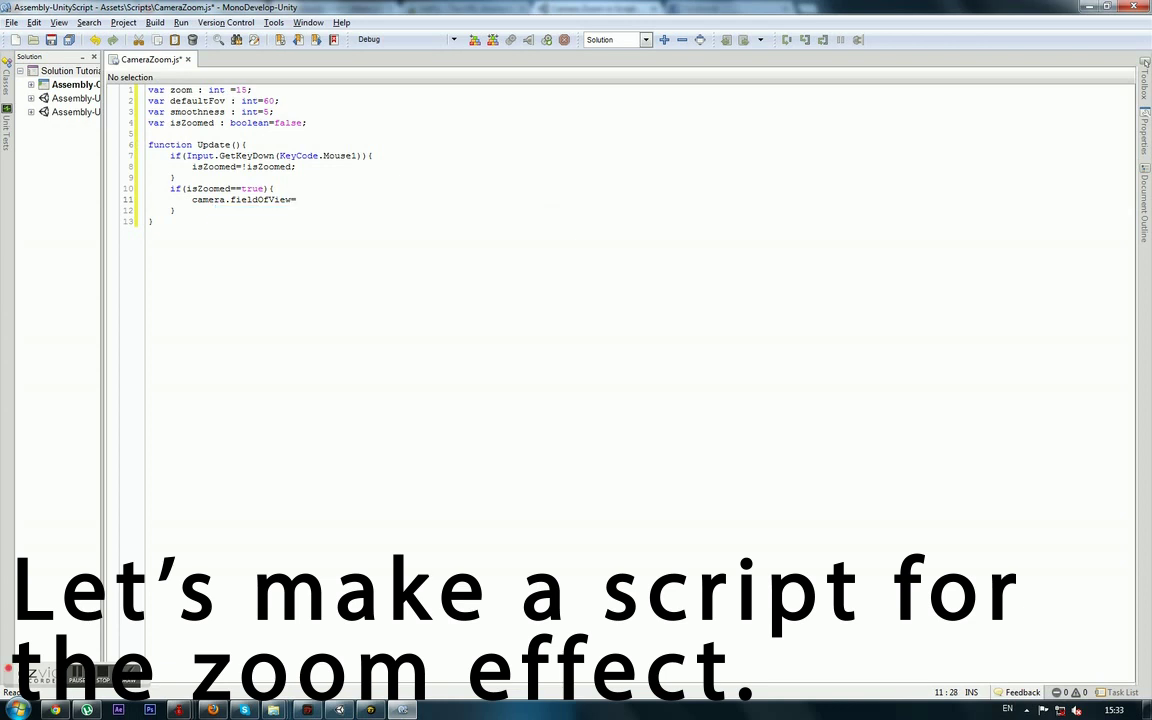
{"action": "type", "text": "Math."}
{"action": "type", "text": "f.Lerp("}
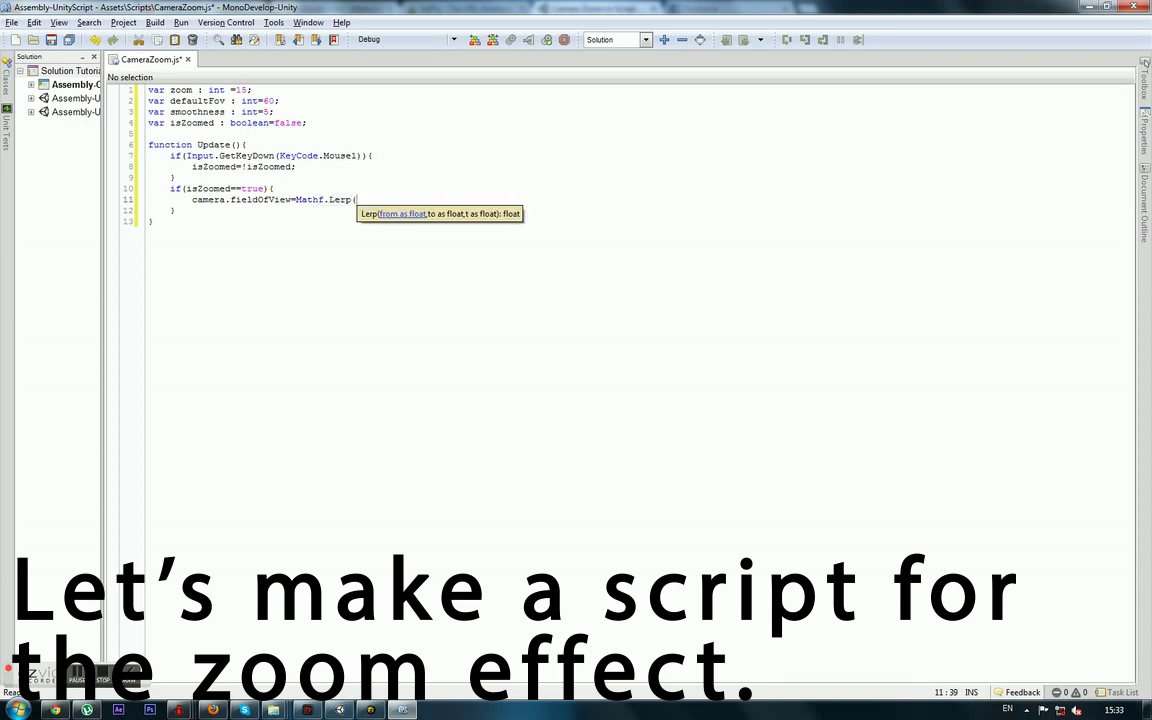
{"action": "type", "text": "camera."}
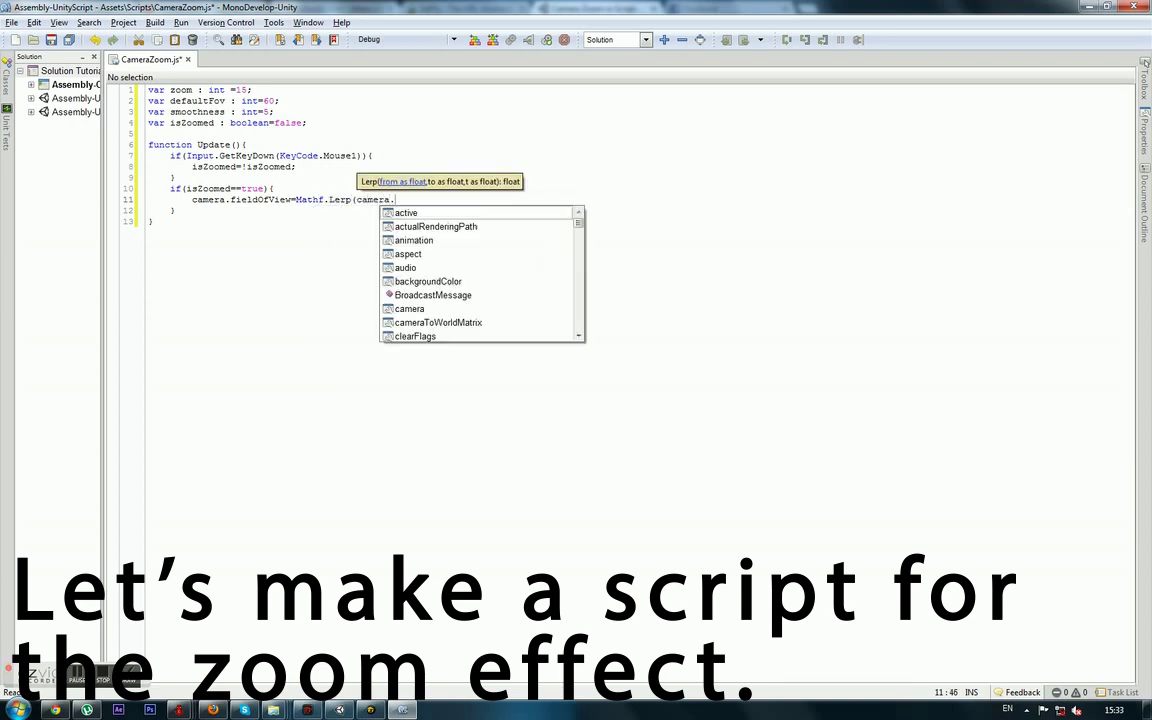
{"action": "type", "text": "fie"}
{"action": "type", "text": "ldOfVie"}
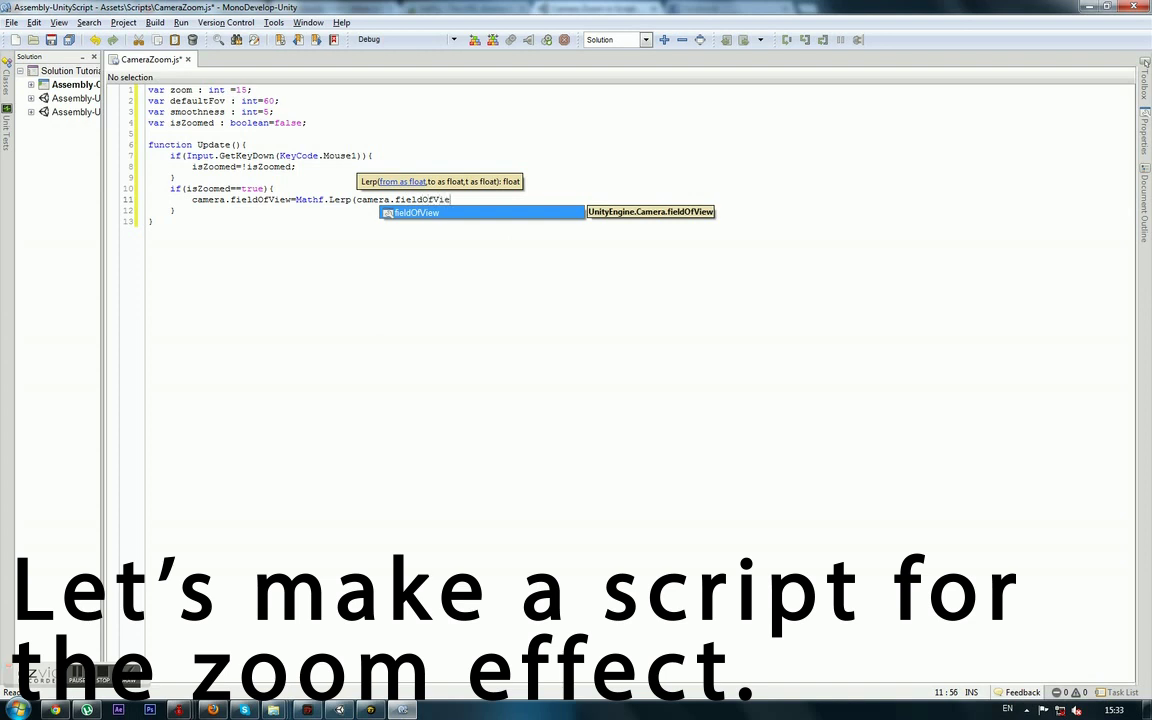
{"action": "type", "text": "w,zoo"}
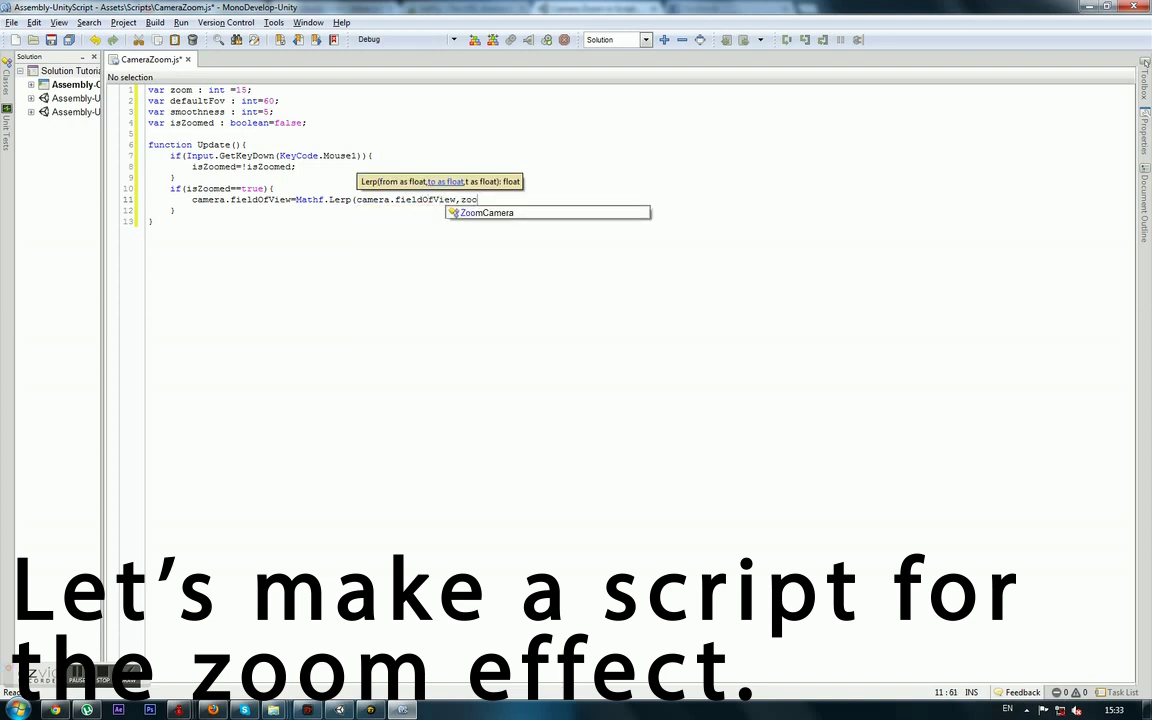
{"action": "type", "text": "m,"}
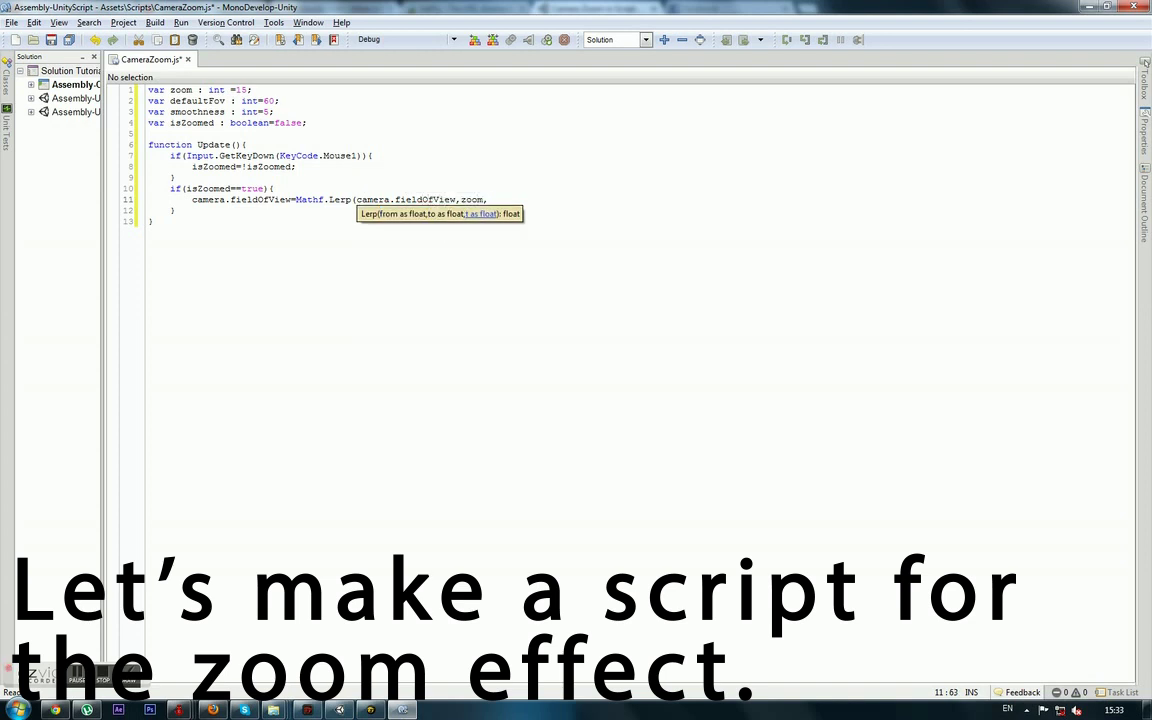
{"action": "type", "text": "Time.tim"}
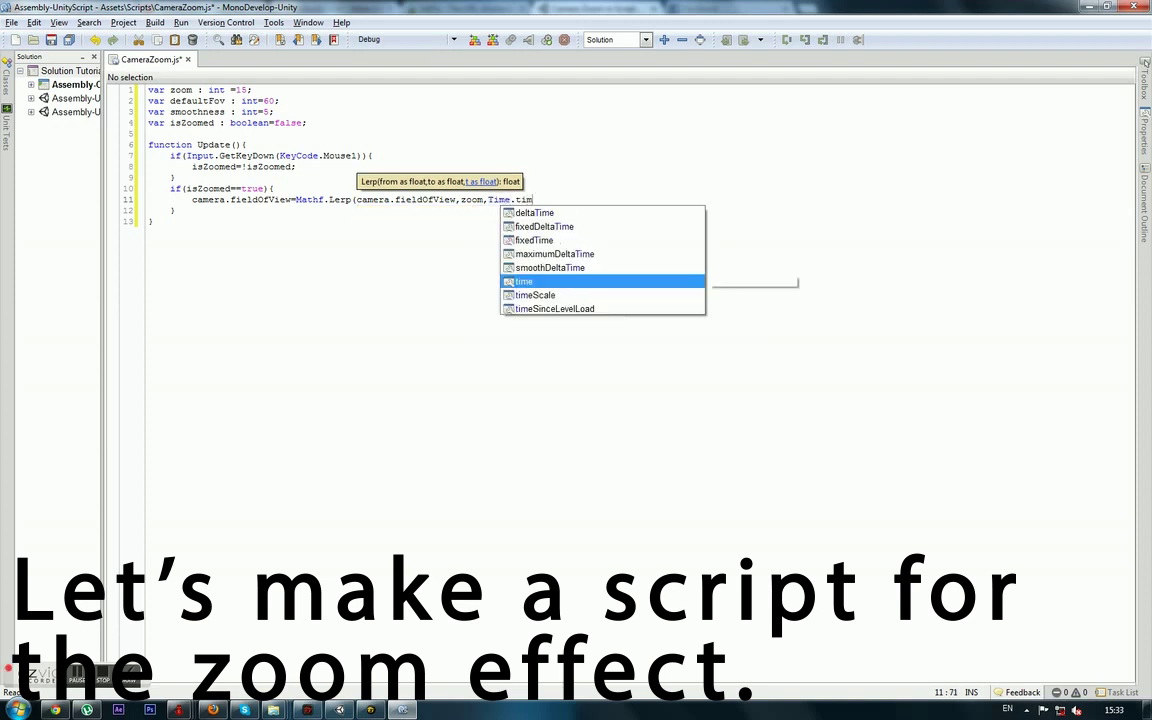
{"action": "type", "text": "ed"}
{"action": "key", "text": "BackSpace"}
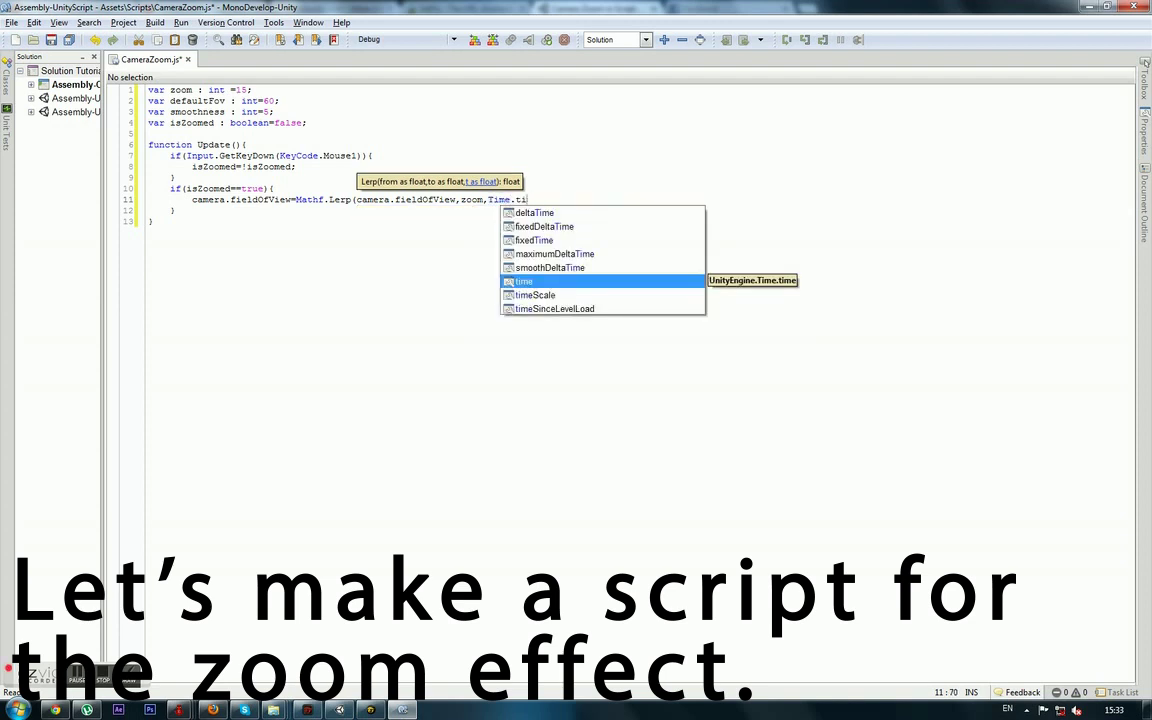
{"action": "key", "text": "BackSpace"}
{"action": "key", "text": "BackSpace"}
{"action": "type", "text": "deltaTime"}
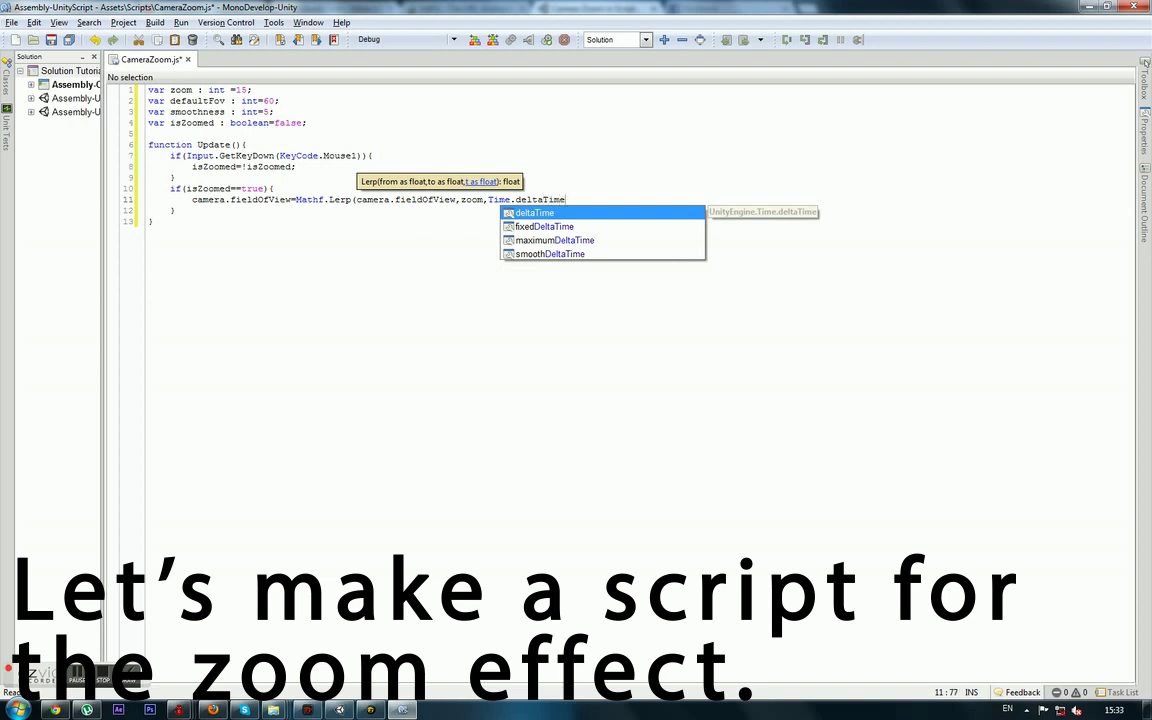
{"action": "type", "text": "*smoothne"}
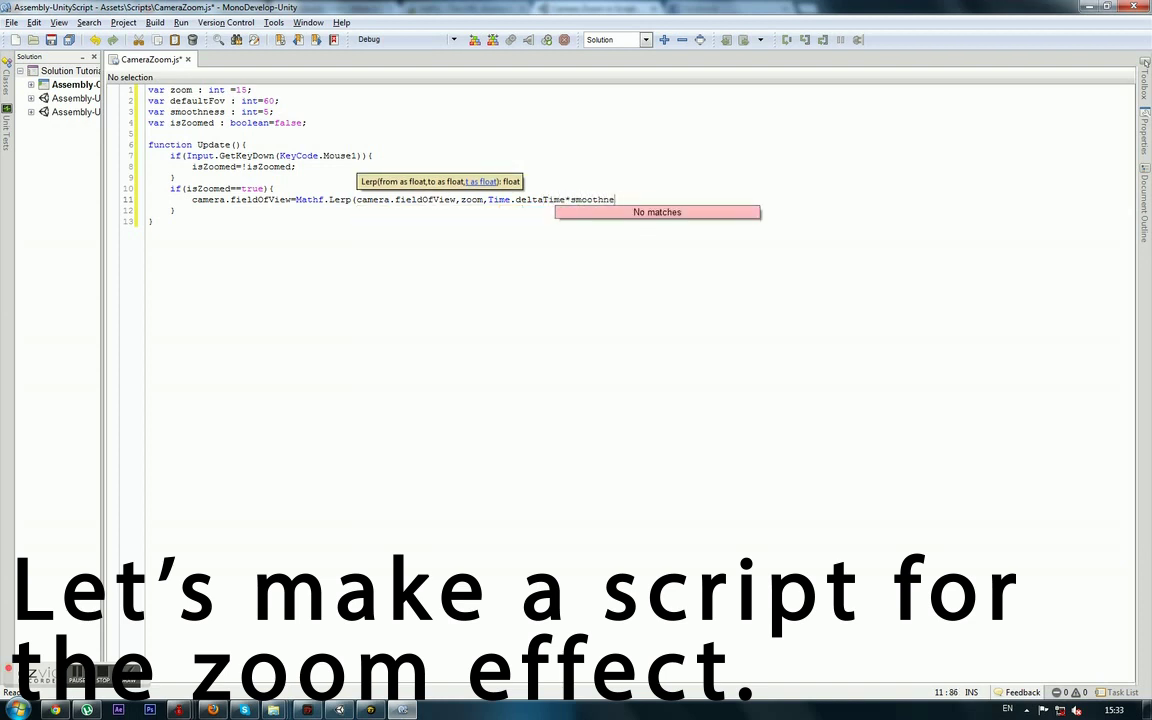
{"action": "type", "text": "ss);"}
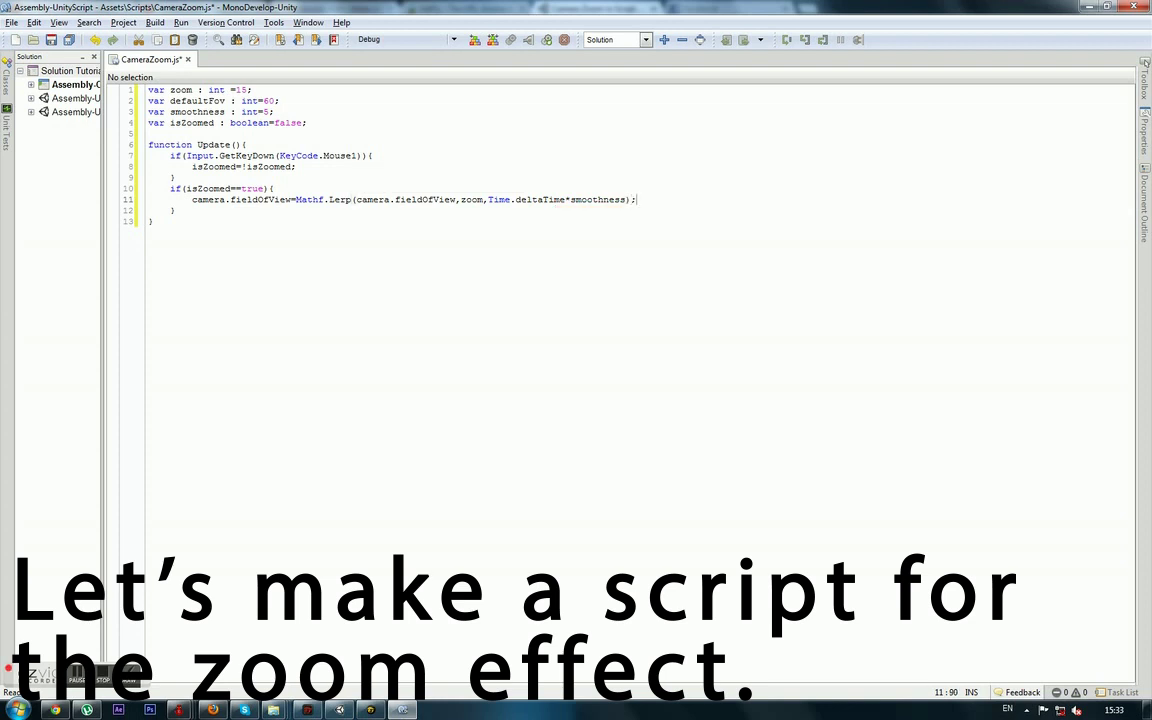
{"action": "key", "text": "Down"}
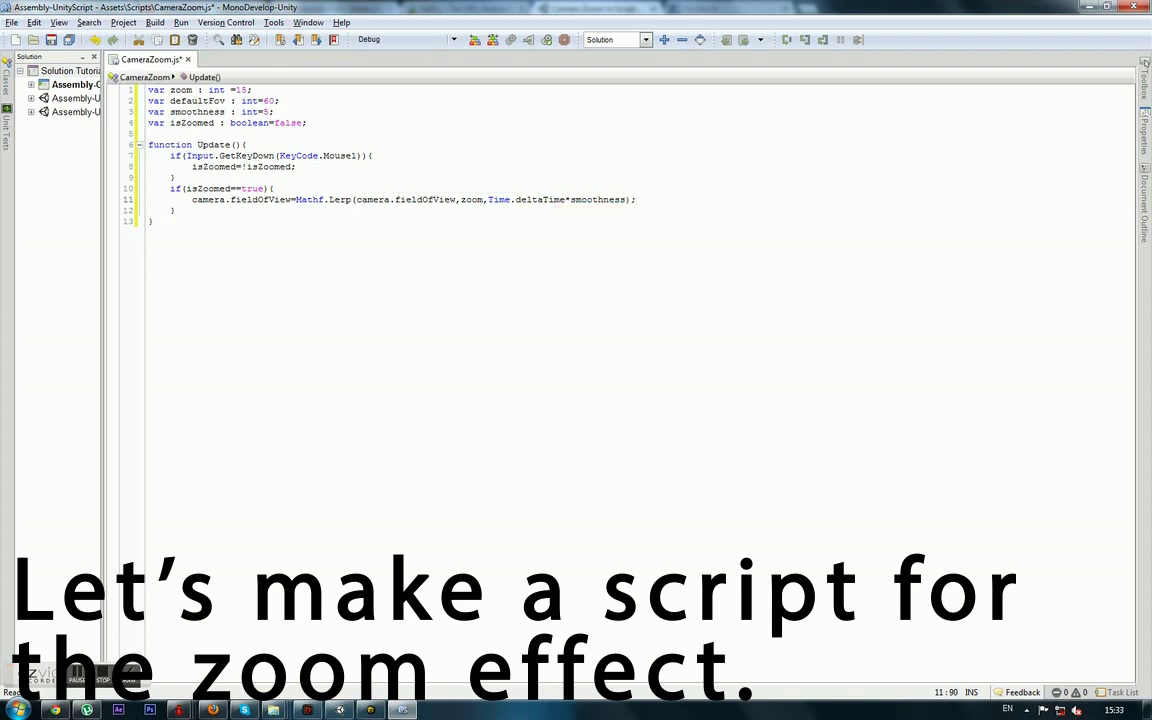
{"action": "key", "text": "Return"}
Step: Add an else block lerping camera.fieldOfView back to defaultFov by Time.deltaTime*smoothness
{"action": "type", "text": "else{"}
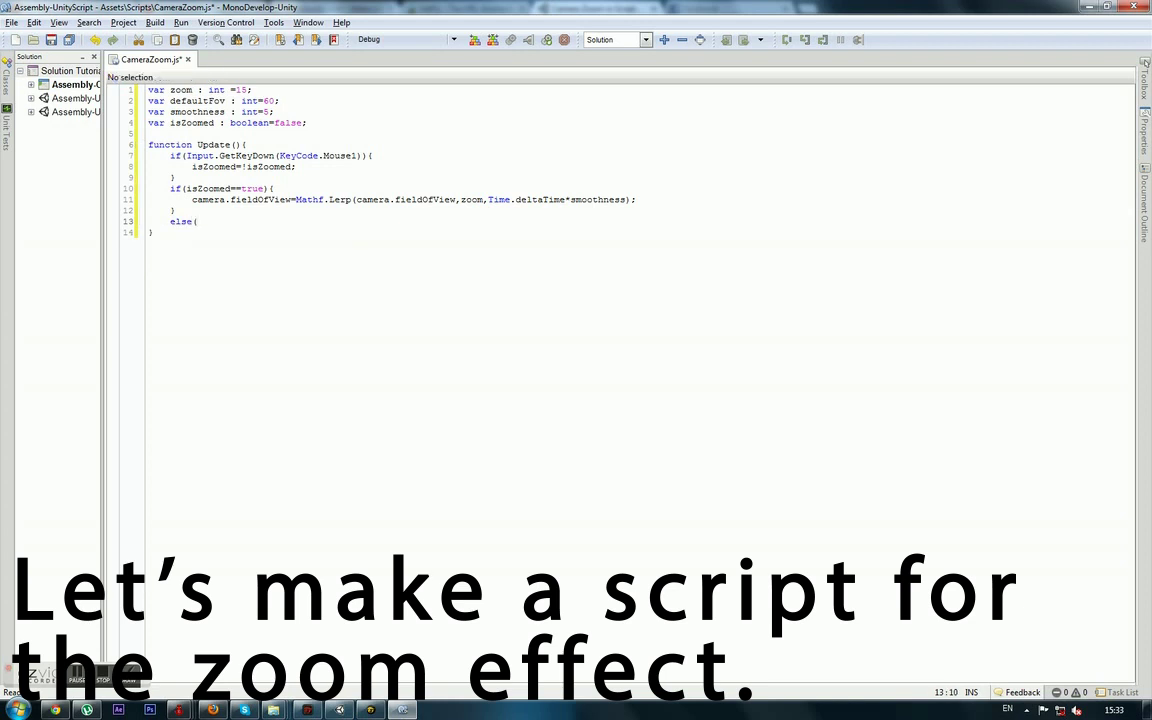
{"action": "key", "text": "Return"}
{"action": "key", "text": "Return"}
{"action": "type", "text": "}"}
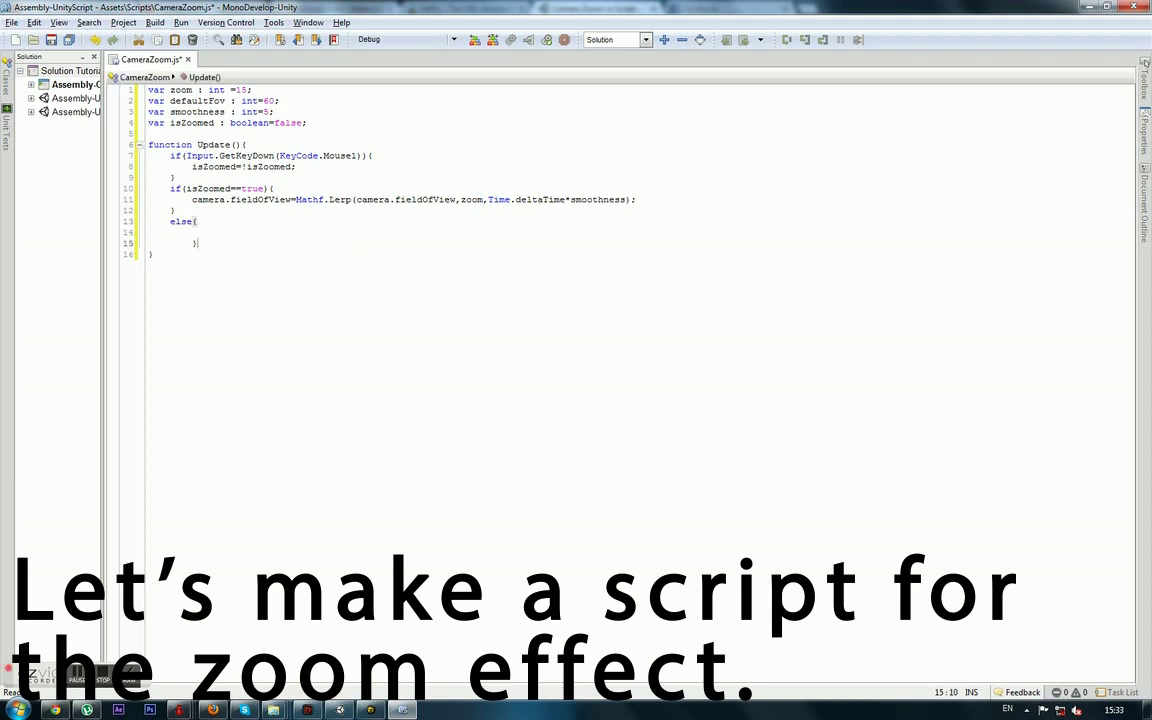
{"action": "key", "text": "shift+Tab"}
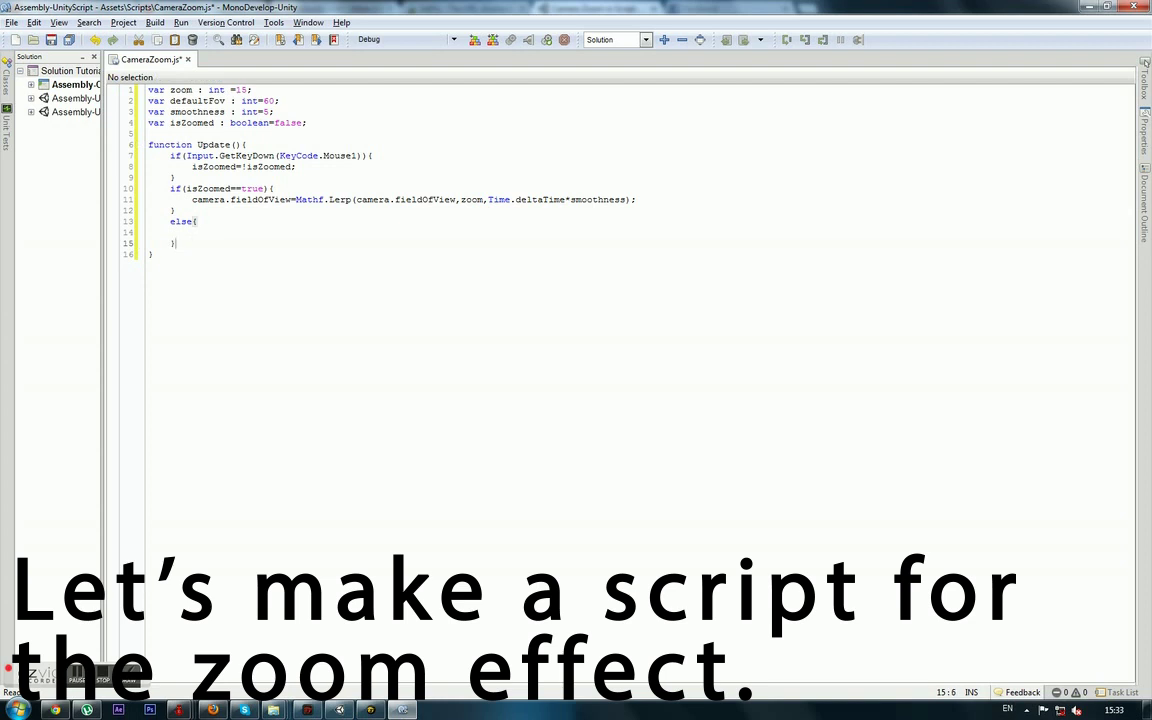
{"action": "key", "text": "Tab"}
{"action": "type", "text": "camera."}
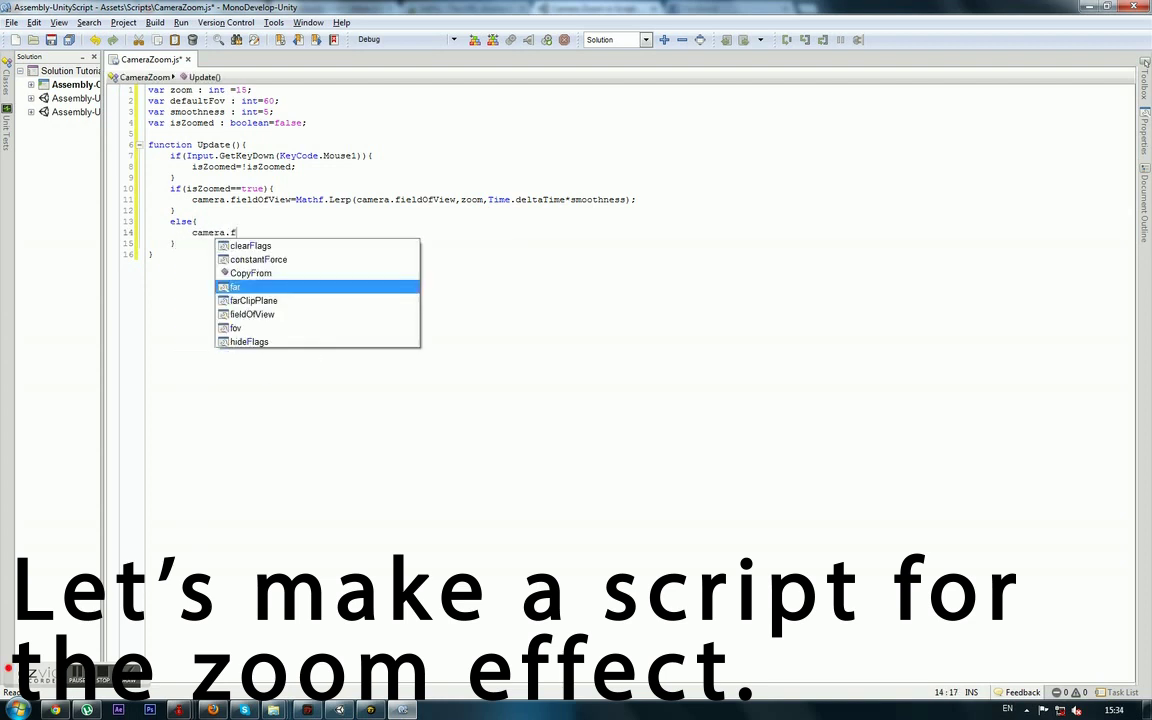
{"action": "type", "text": "fieldOfView=Mathf.Lerp("}
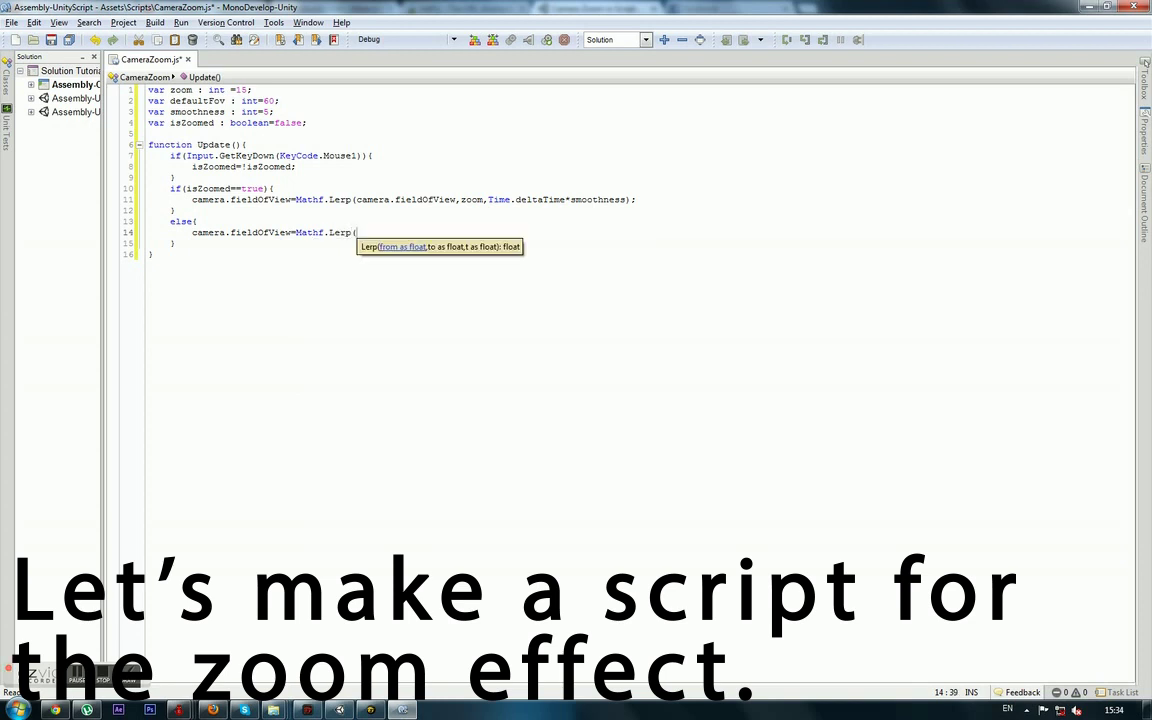
{"action": "type", "text": "camera.fieldOfV"}
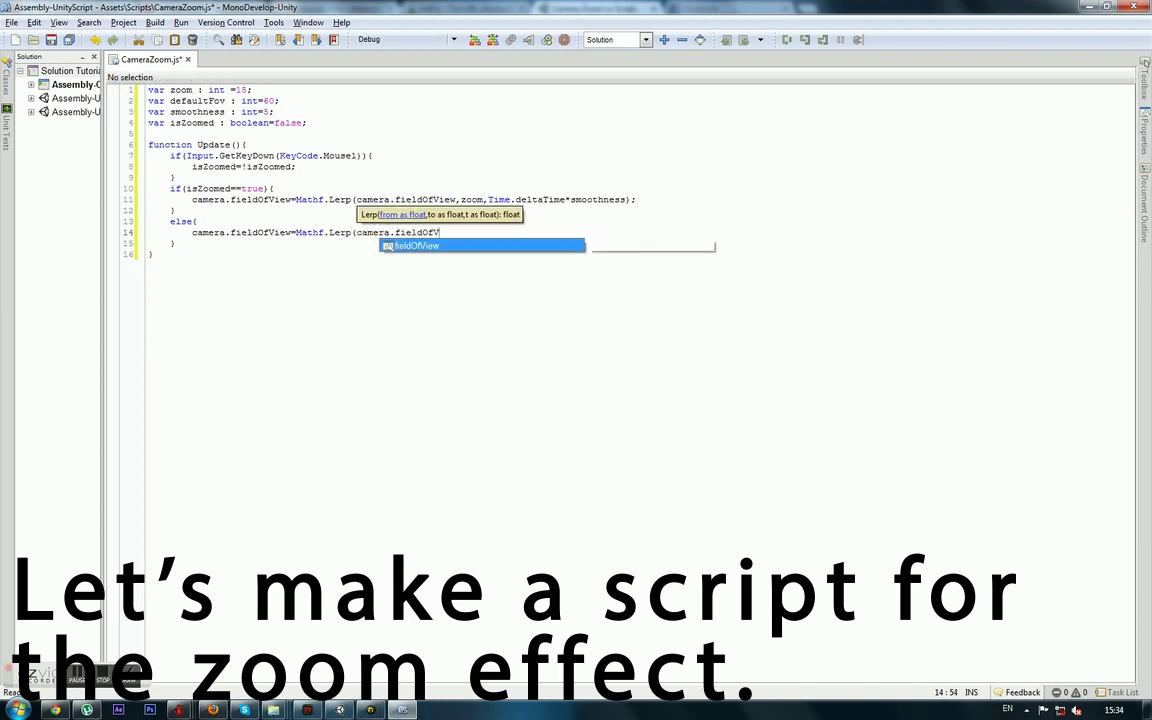
{"action": "type", "text": "iew,"}
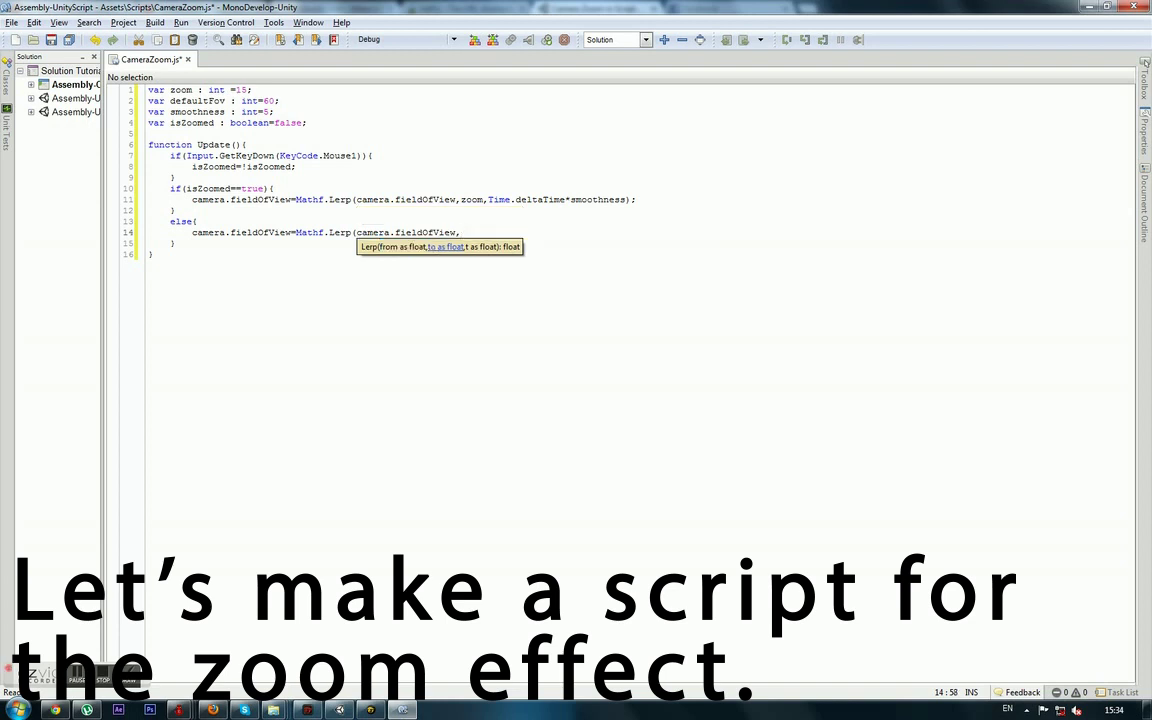
{"action": "type", "text": "default"}
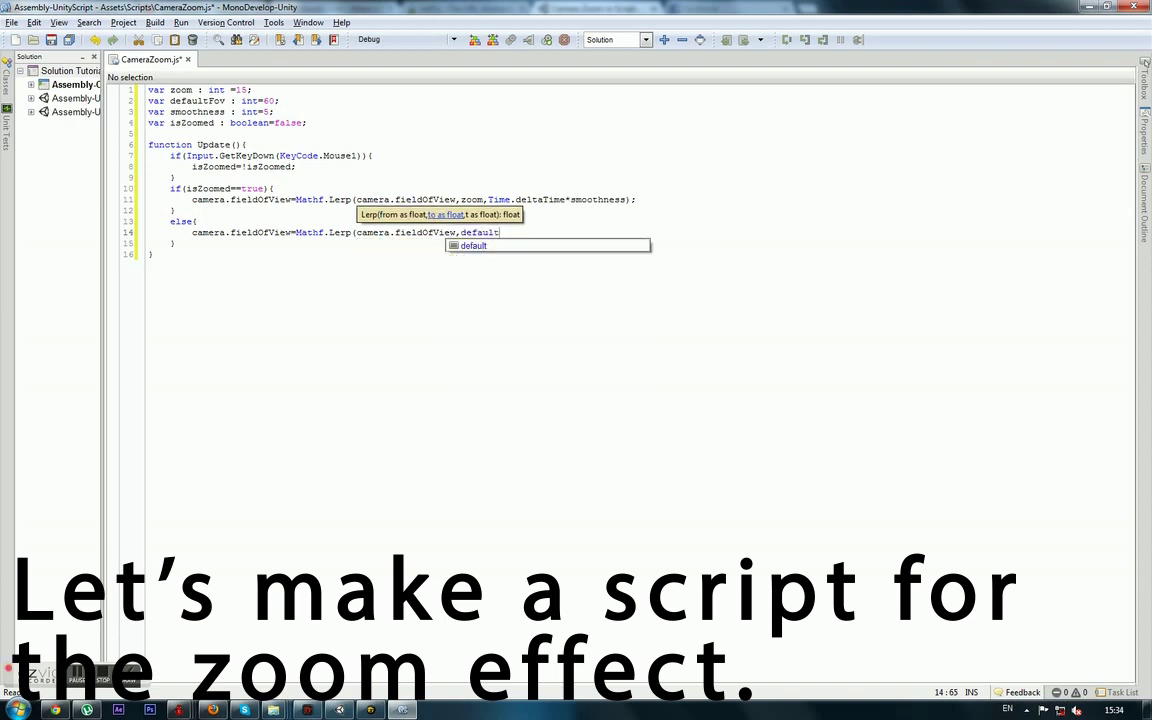
{"action": "type", "text": "Fov,"}
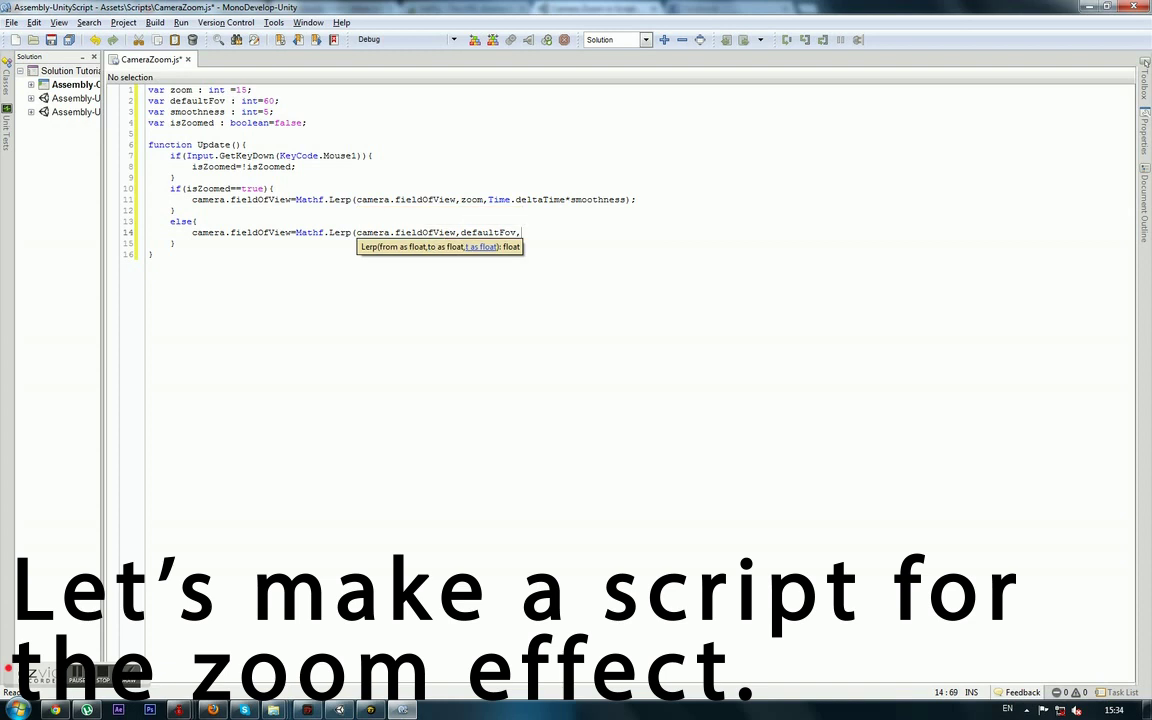
{"action": "type", "text": "Time.deltaTime"}
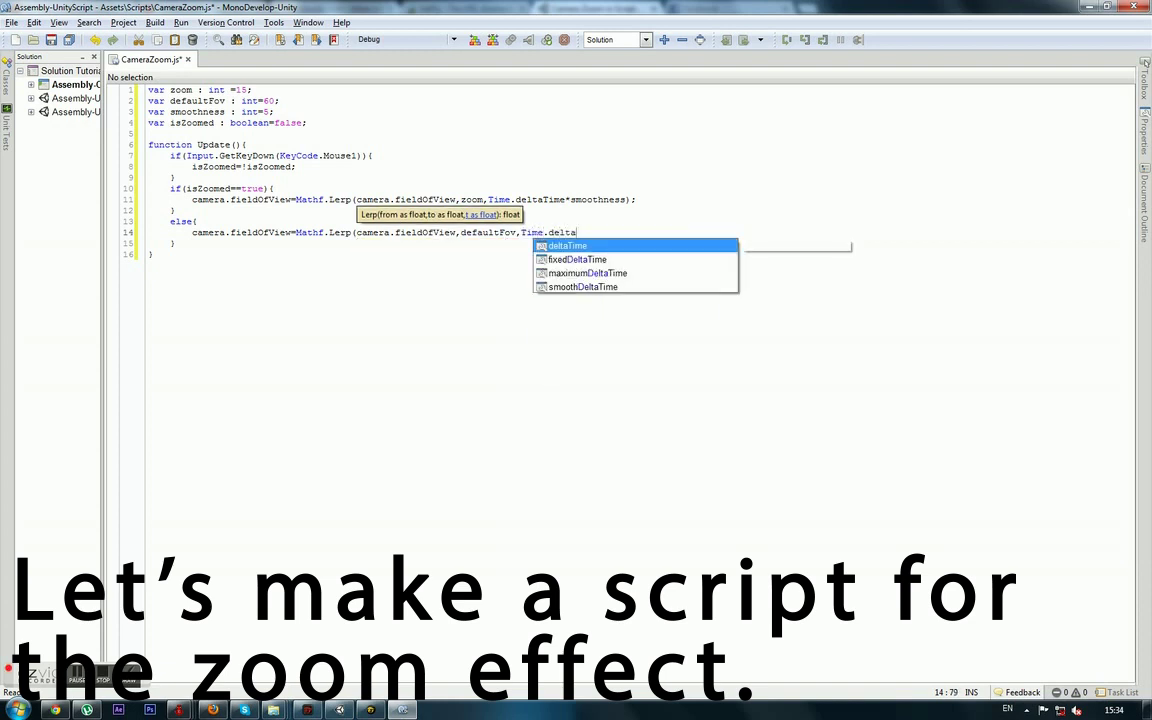
{"action": "type", "text": "*smo"}
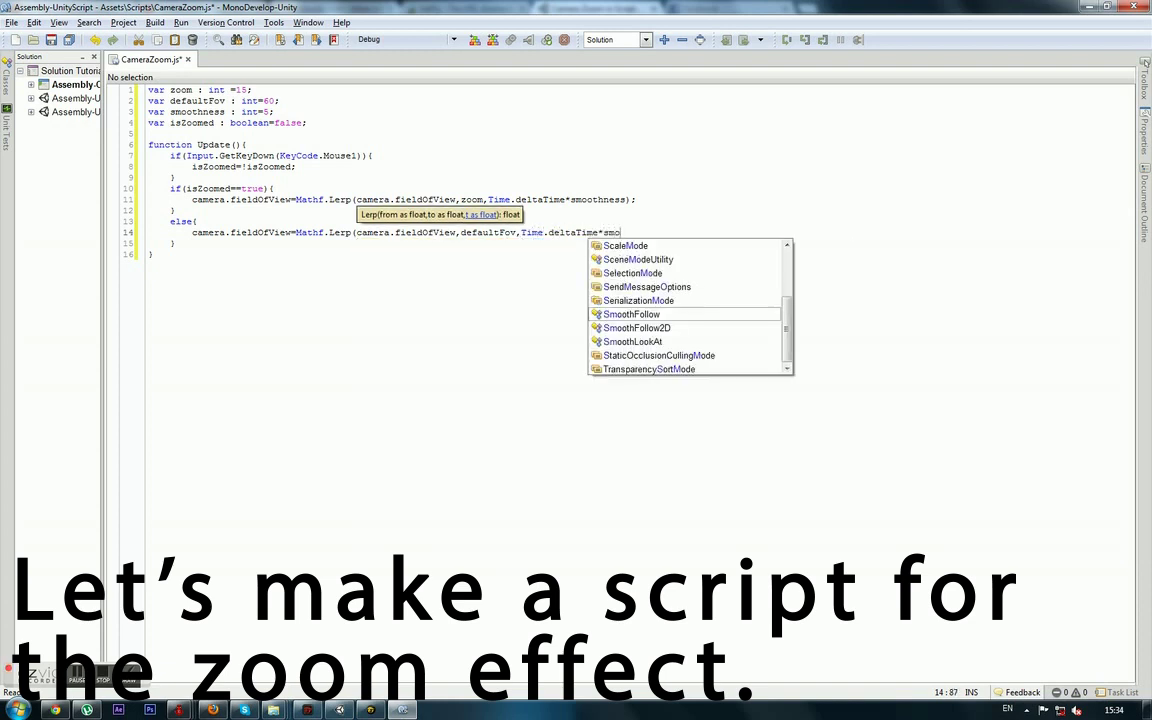
{"action": "type", "text": "othness);"}
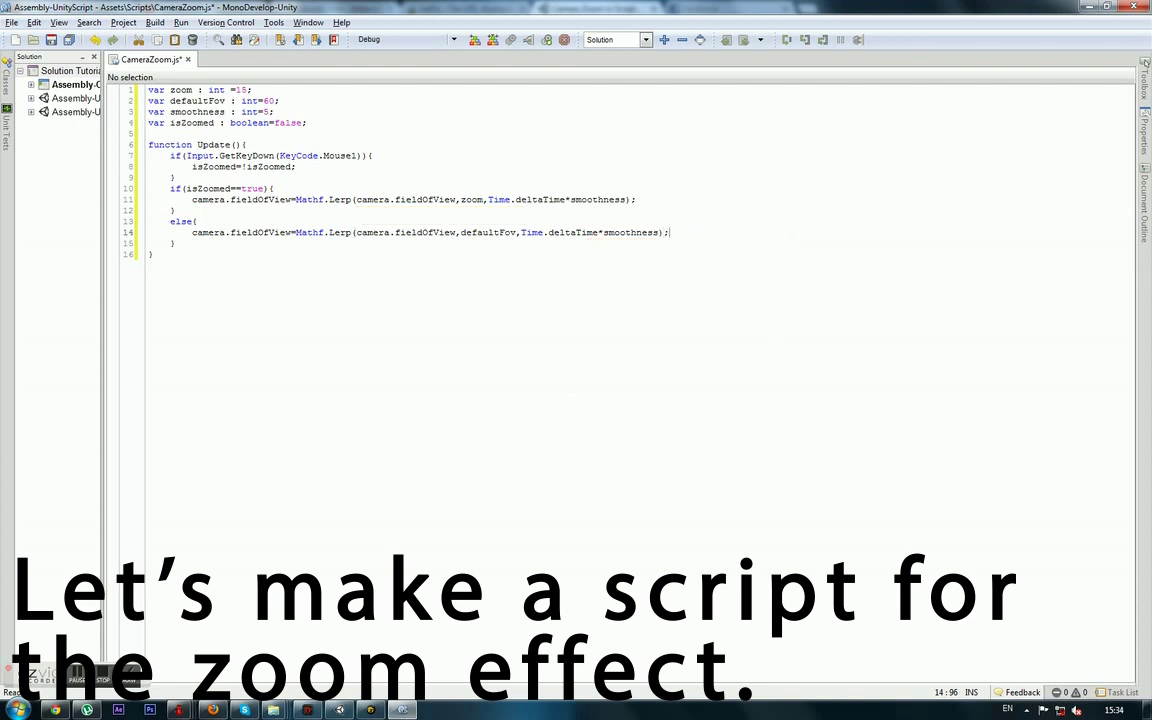
{"action": "left_click", "coordinate": [13, 22]}
Step: Save CameraZoom.js and attach it to Main Camera in the Unity Hierarchy
{"action": "left_click", "coordinate": [25, 75]}
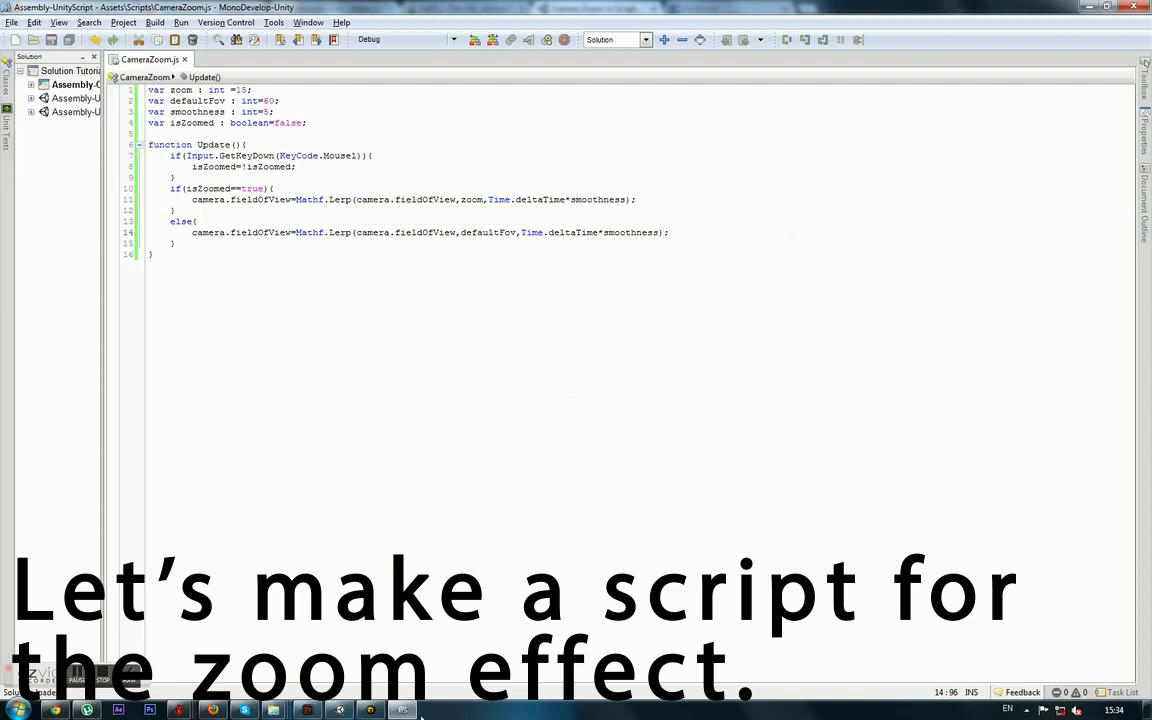
{"action": "left_click", "coordinate": [340, 710]}
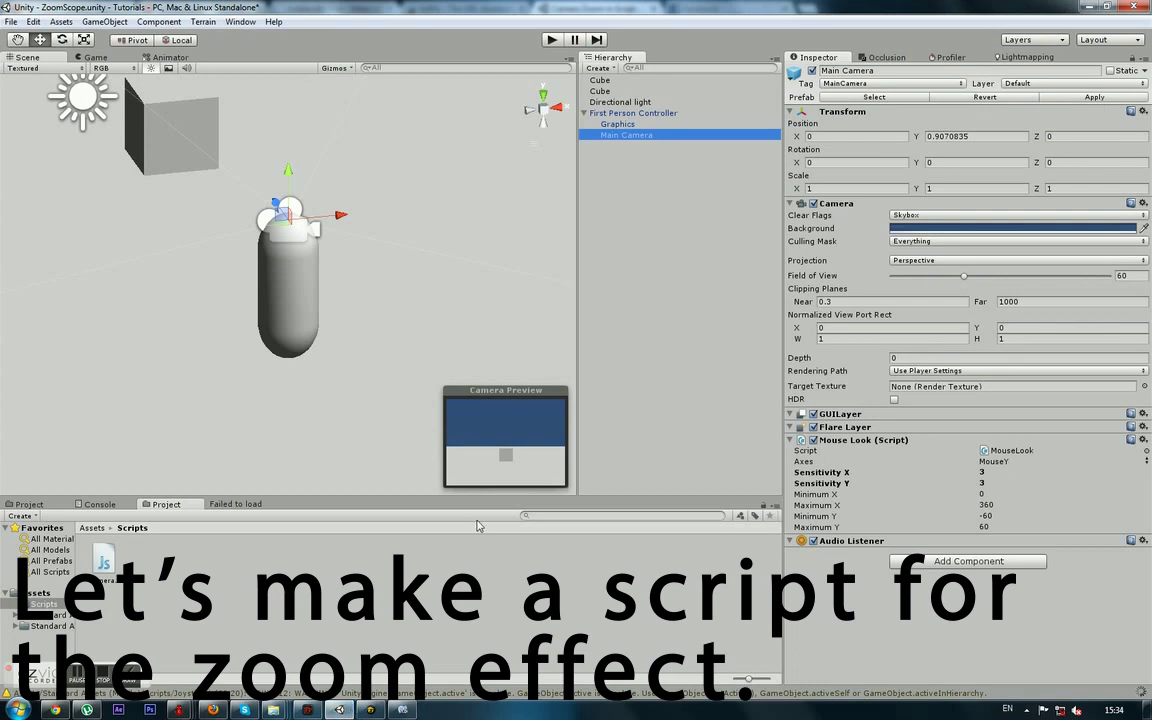
{"action": "left_click_drag", "start_coordinate": [336, 345], "coordinate": [380, 351]}
{"action": "middle_click_drag", "start_coordinate": [380, 351], "coordinate": [386, 356]}
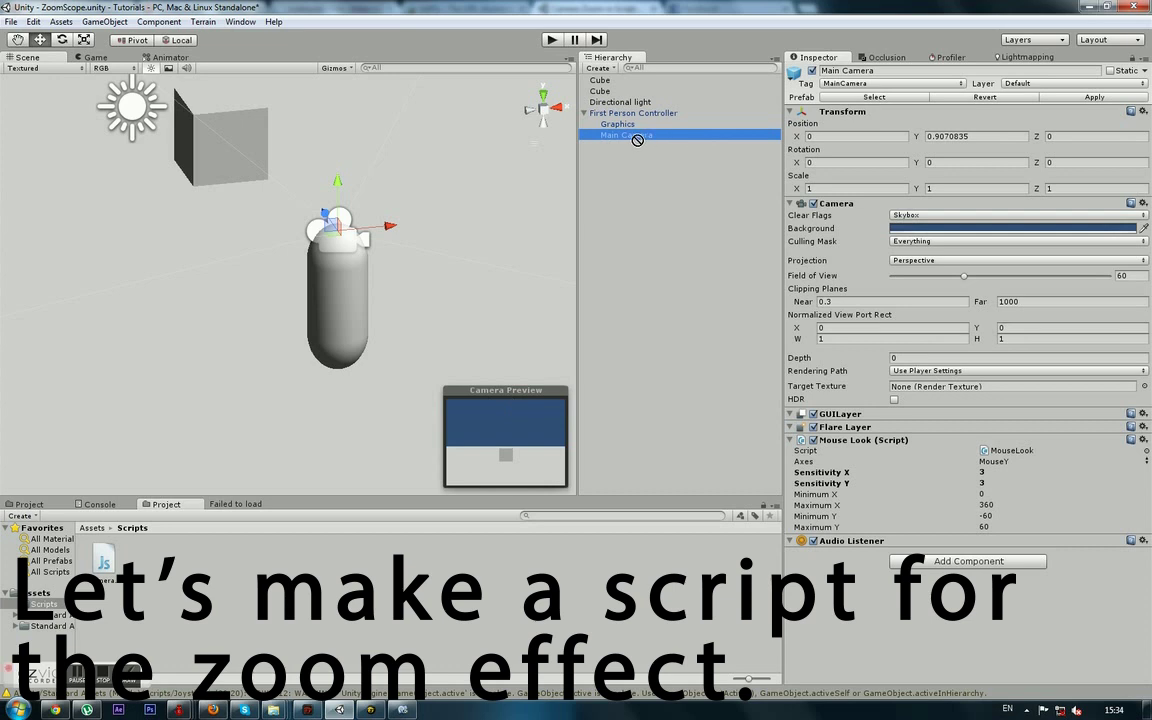
{"action": "left_click_drag", "start_coordinate": [748, 194], "coordinate": [638, 136]}
Step: Play the game and right-click to test zooming on the cube, with rendering stats shown
{"action": "left_click", "coordinate": [551, 40]}
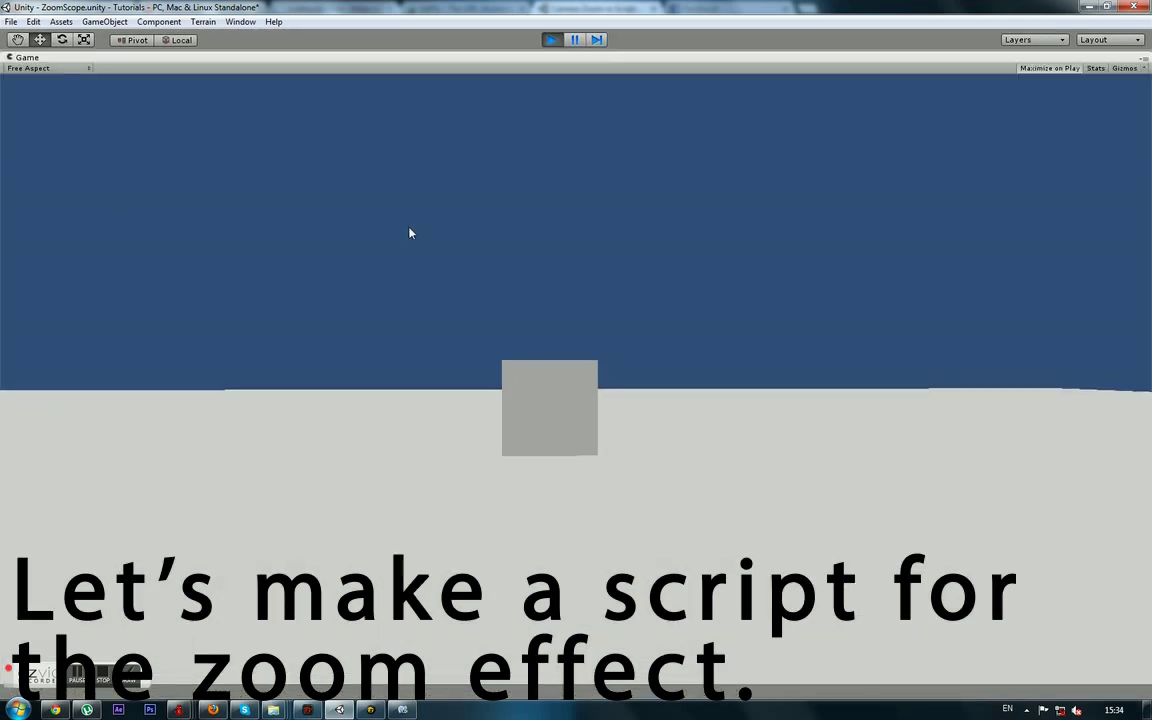
{"action": "right_click", "coordinate": [398, 234]}
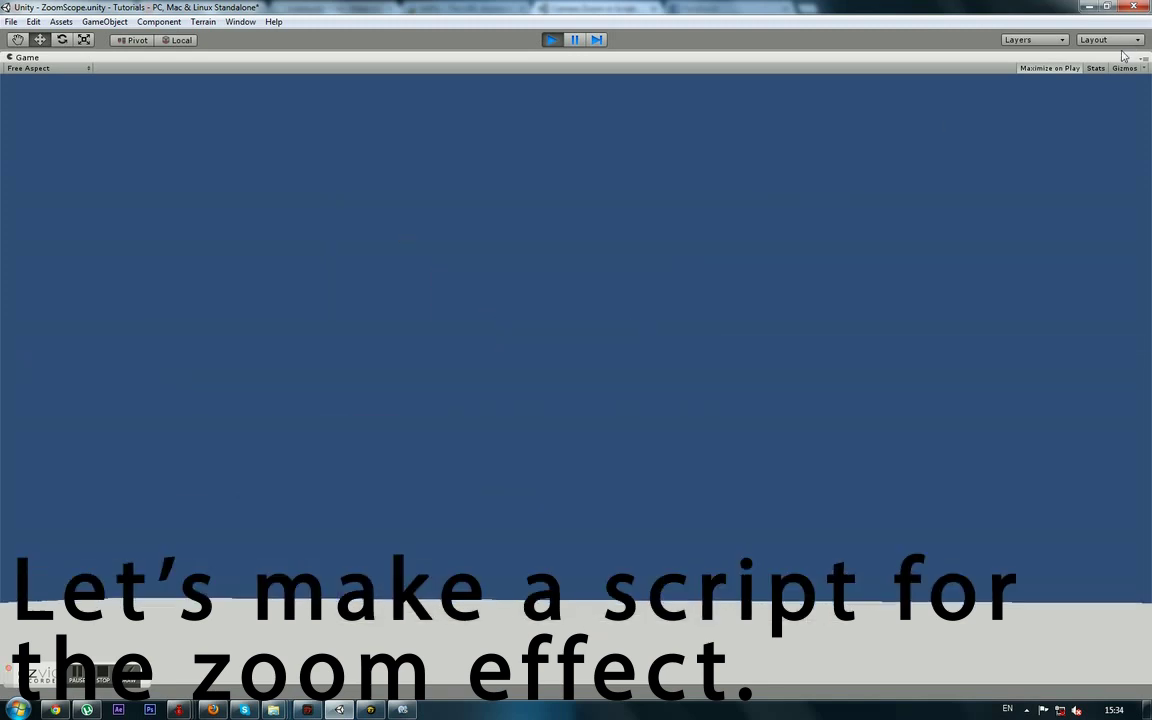
{"action": "left_click", "coordinate": [1095, 68]}
{"action": "right_click_drag", "start_coordinate": [730, 194], "coordinate": [703, 196]}
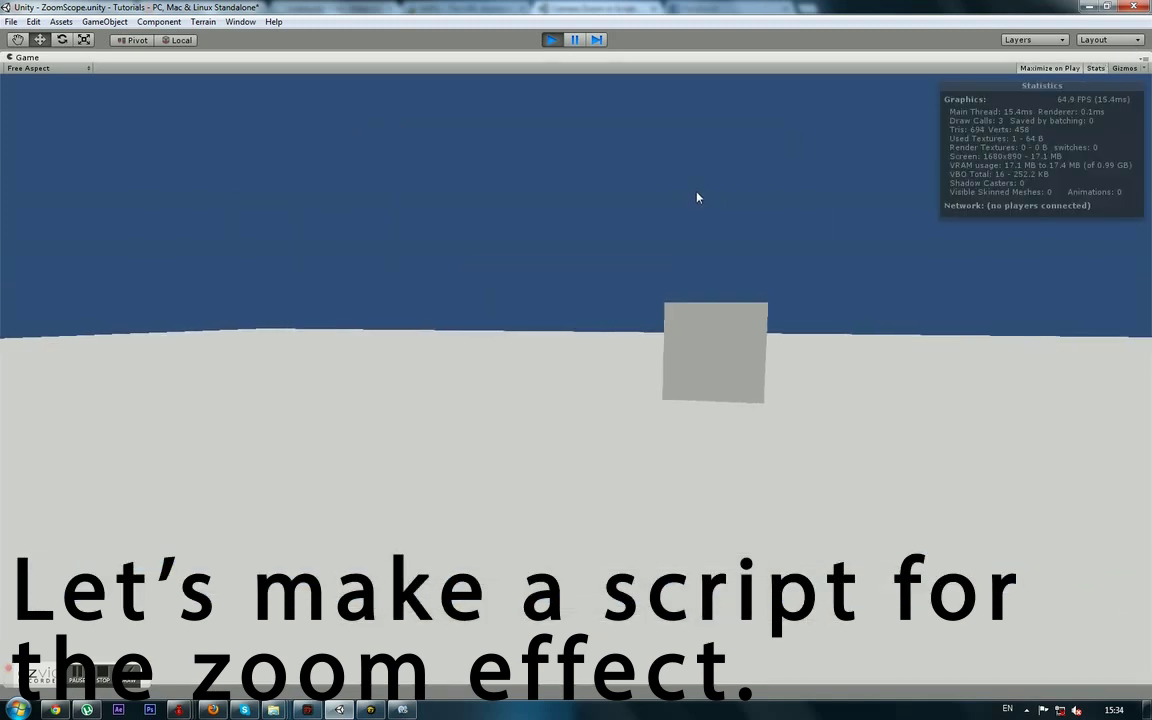
{"action": "right_click_drag", "start_coordinate": [730, 195], "coordinate": [1050, 188]}
Step: Test the Camera Zoom with Zoom at 5, then change Zoom to 30 and play again
{"action": "left_click", "coordinate": [551, 40]}
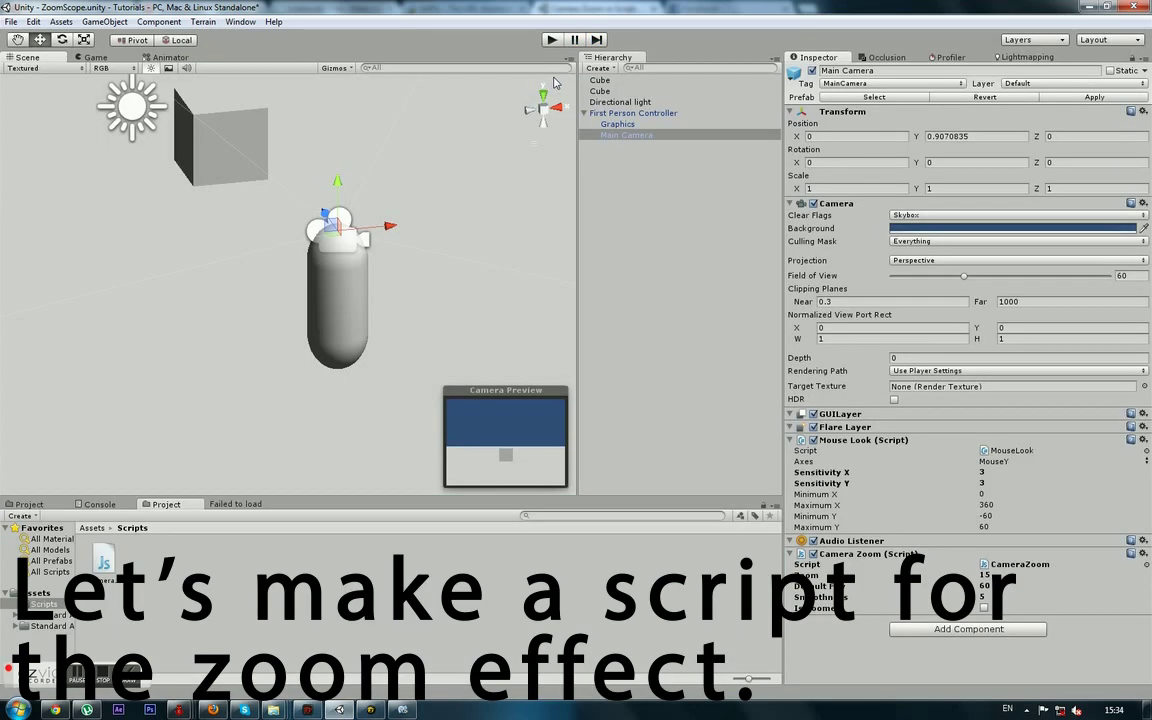
{"action": "left_click", "coordinate": [1010, 575]}
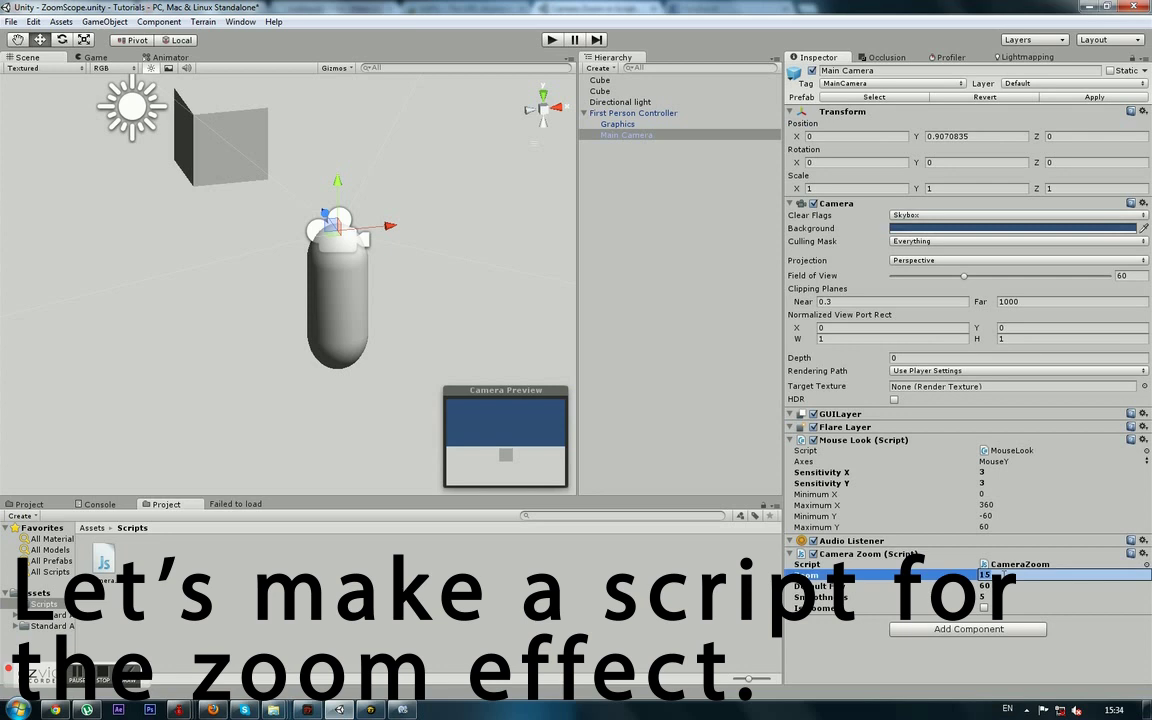
{"action": "type", "text": "5"}
{"action": "left_click", "coordinate": [551, 40]}
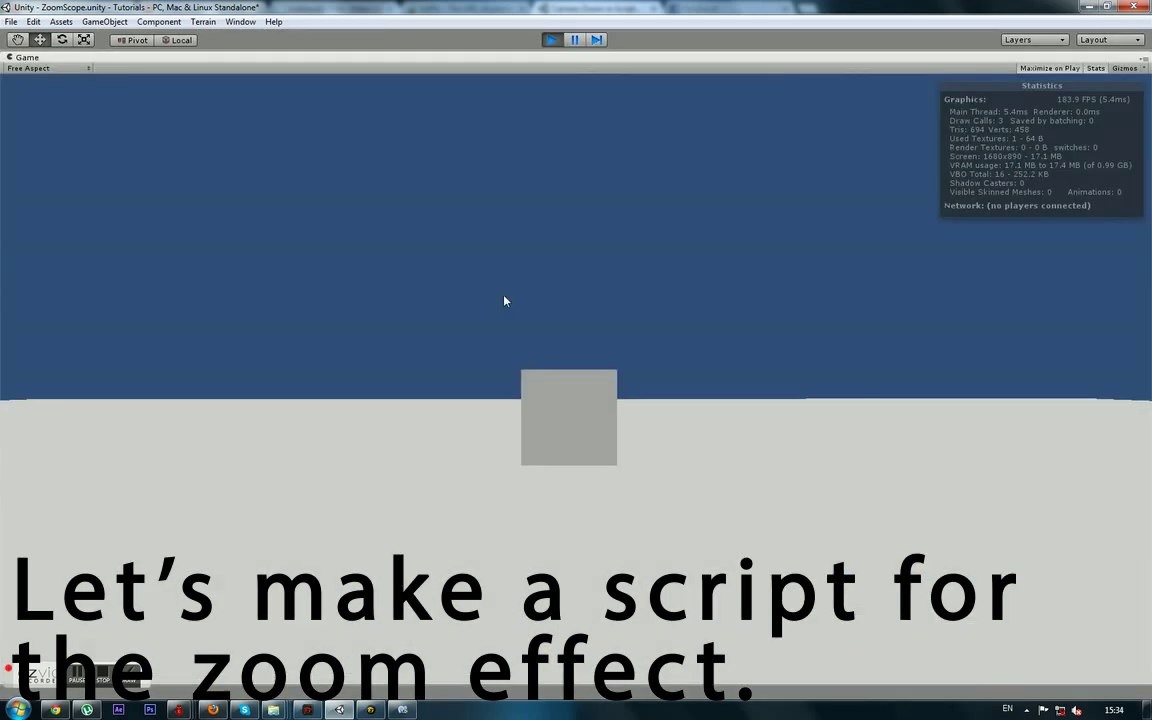
{"action": "right_click_drag", "start_coordinate": [504, 301], "coordinate": [512, 288]}
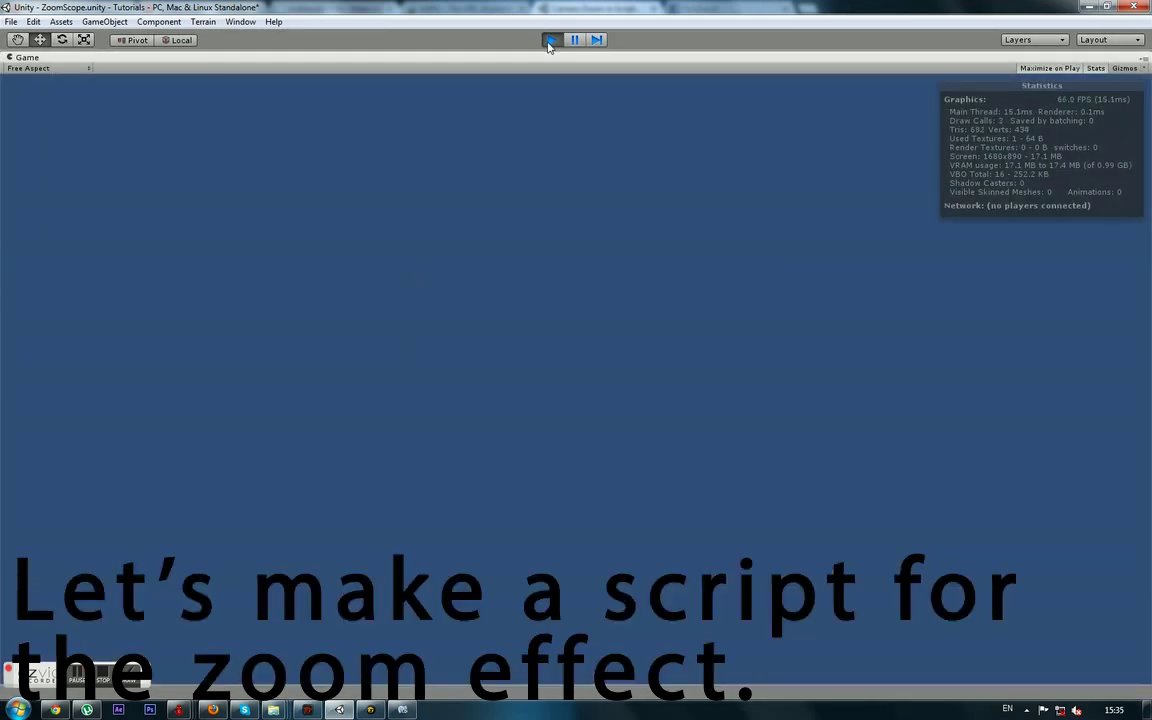
{"action": "left_click", "coordinate": [551, 40]}
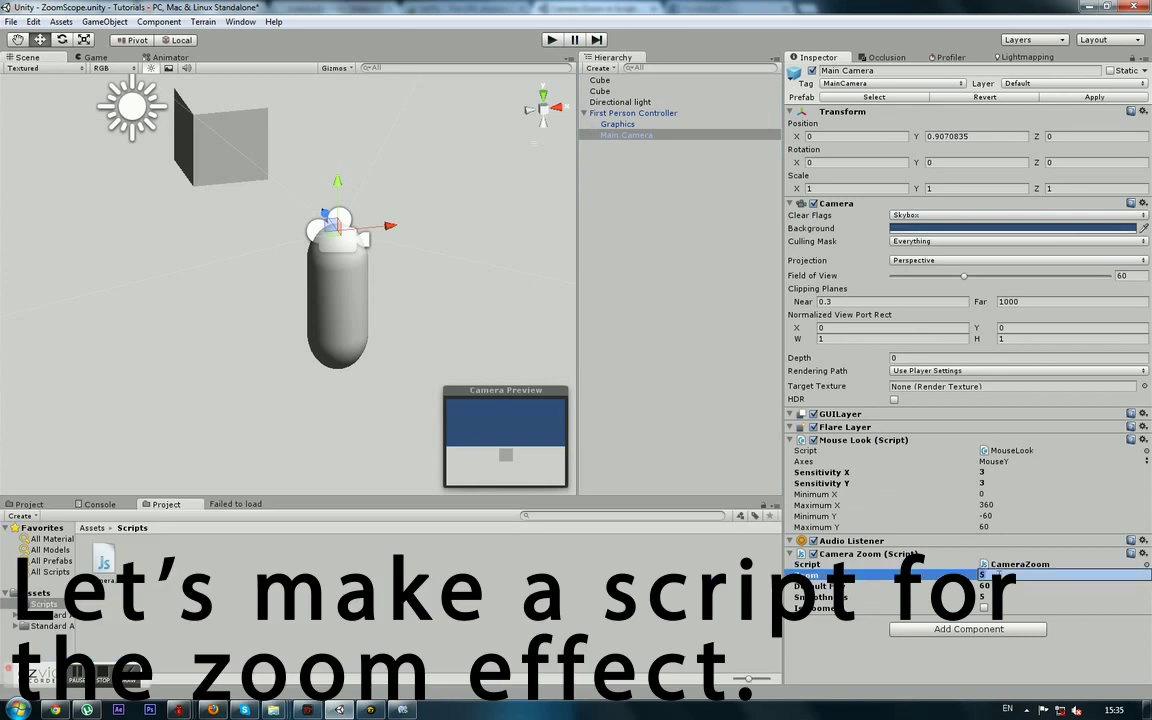
{"action": "key", "text": "ctrl+p"}
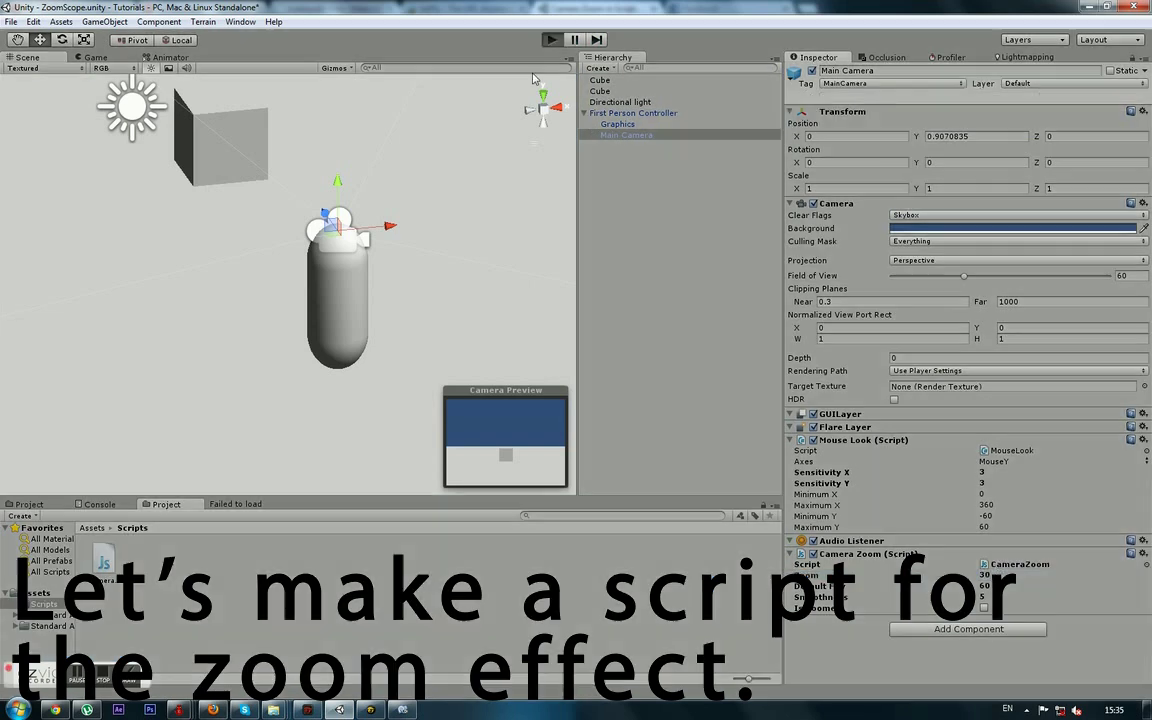